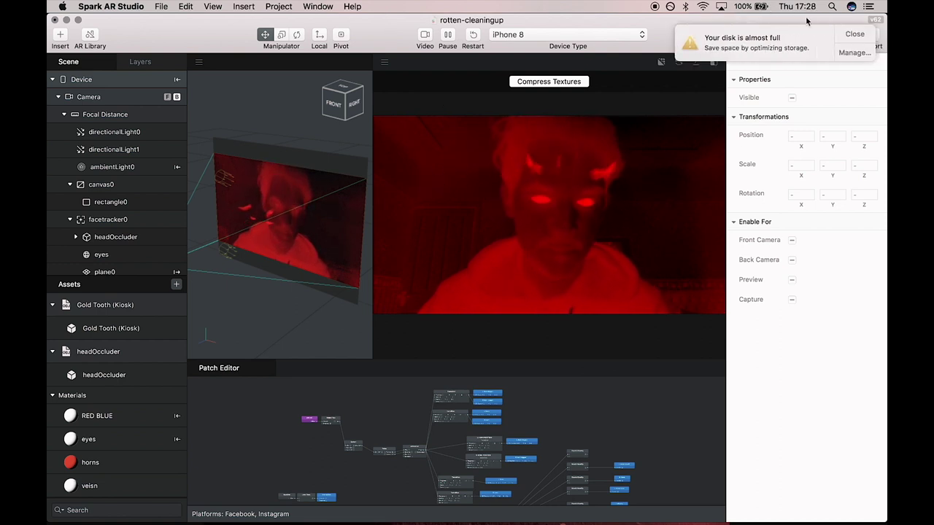
Dismiss the disk-space warning and tap the face preview twice to grow the horns
click(847, 33)
click(472, 201)
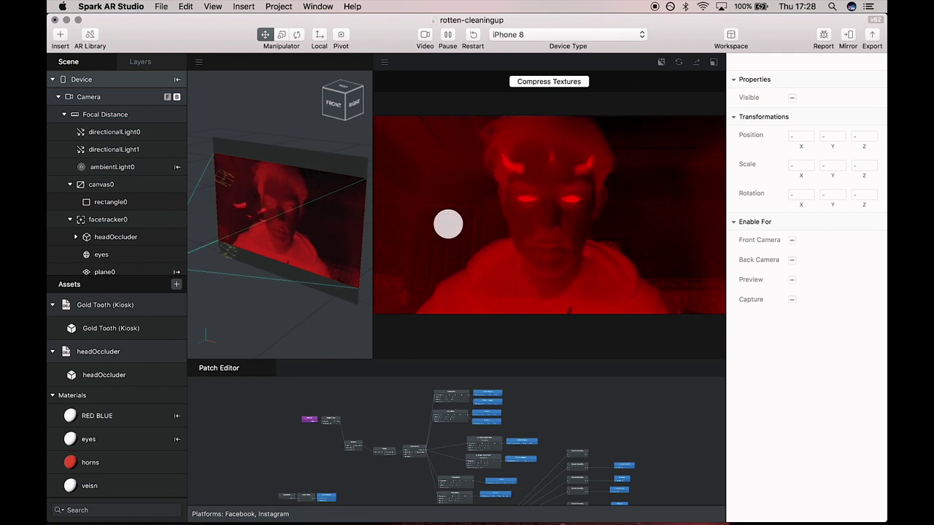
click(448, 224)
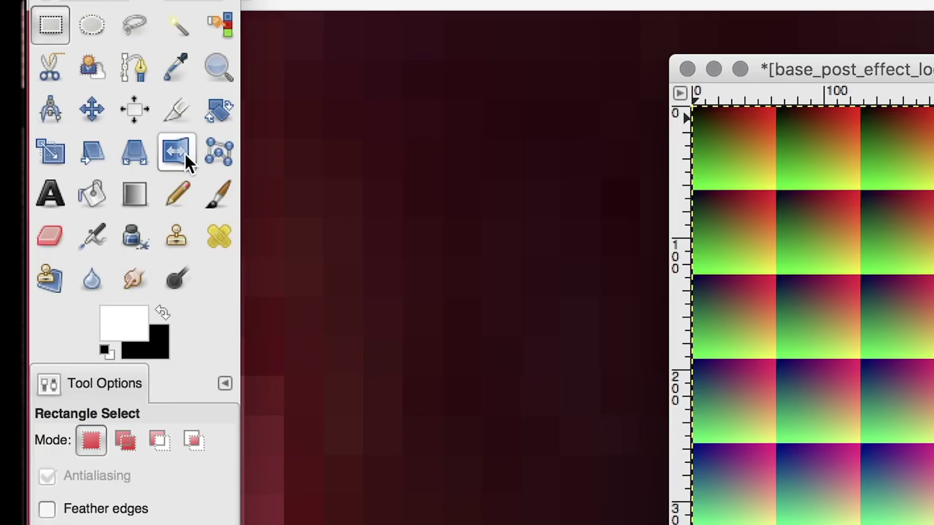
Mirror the lookup-table image horizontally with the Flip tool
click(114, 108)
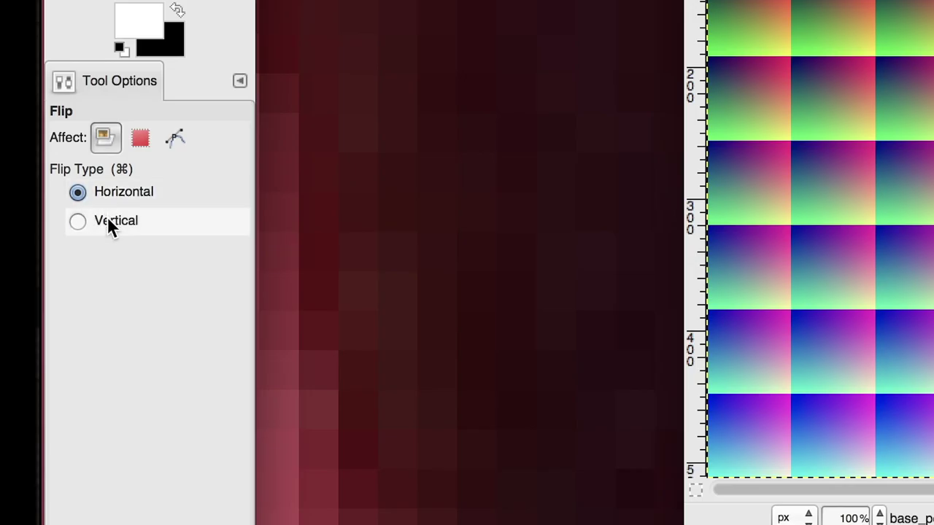
click(108, 221)
click(107, 194)
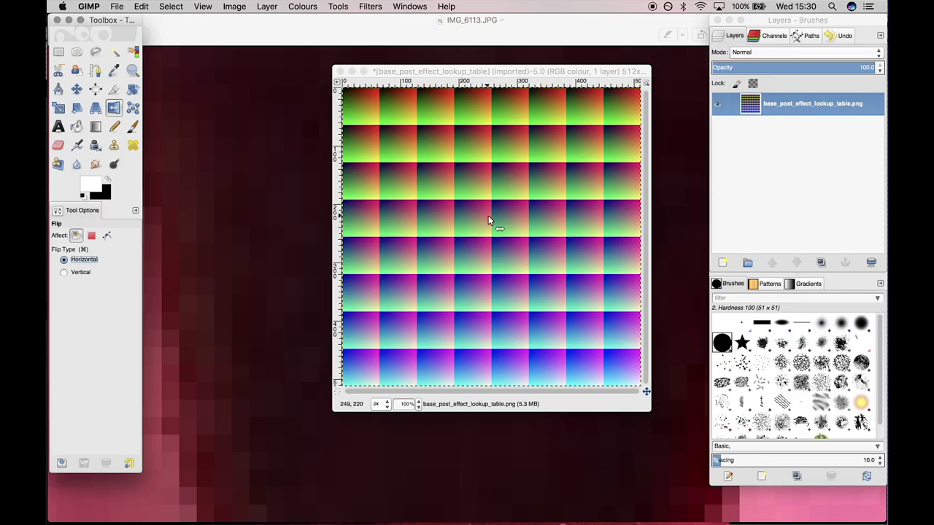
click(491, 219)
click(491, 219)
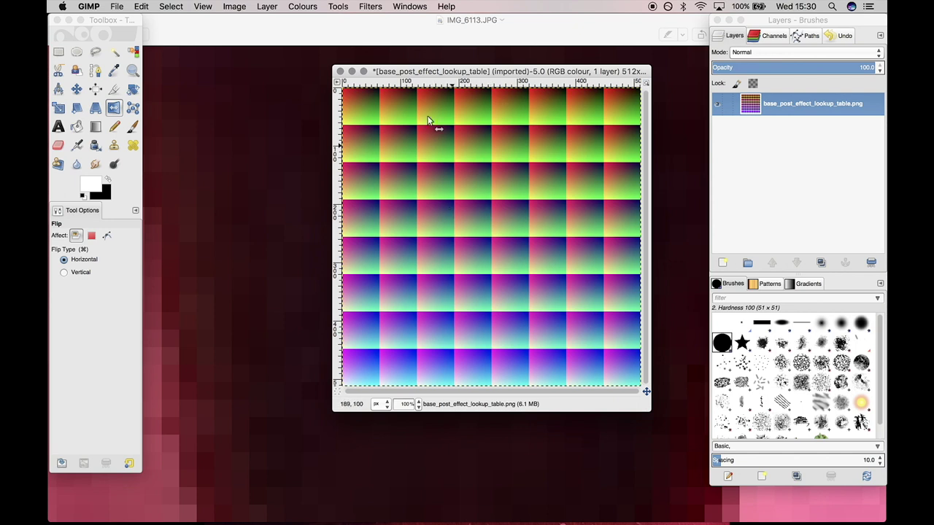
Export the flipped image as base_post_effect_lookup_tableFLIPPED.png
click(117, 7)
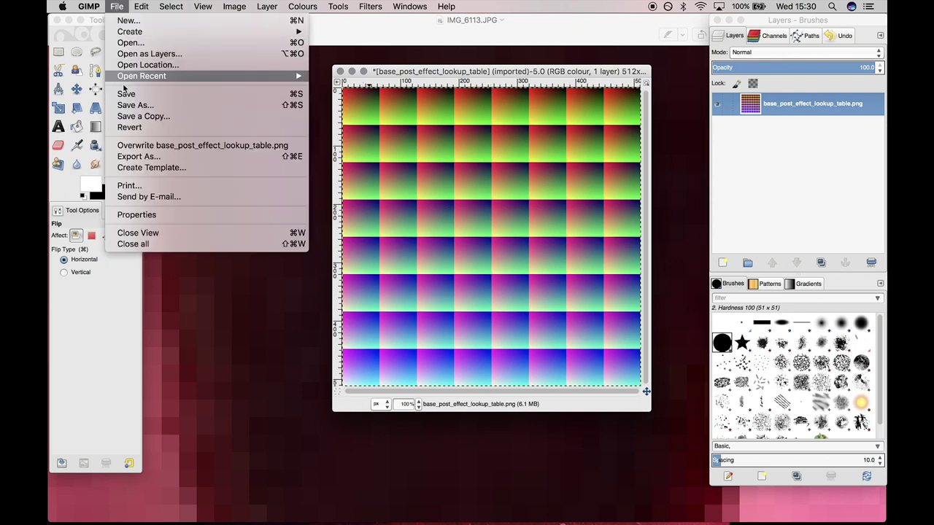
click(131, 153)
text(FLIPPED)
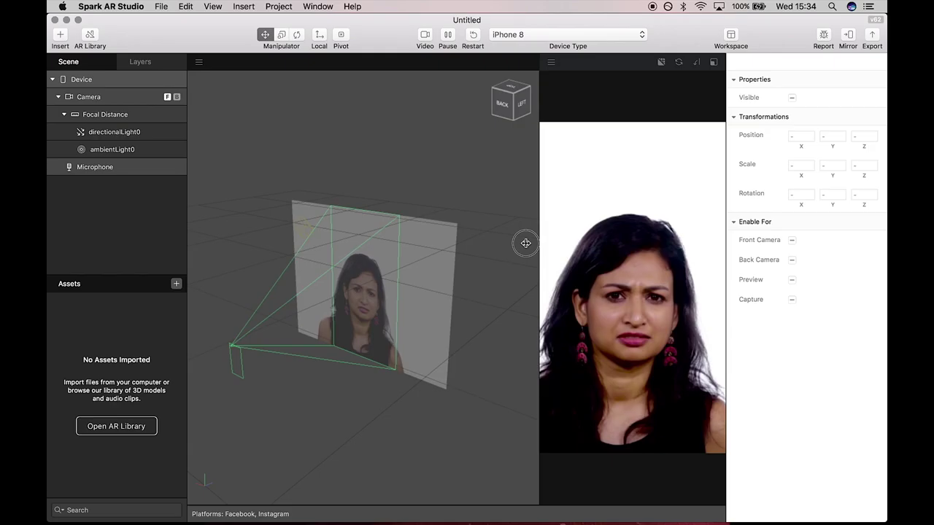
drag(526, 243, 482, 250)
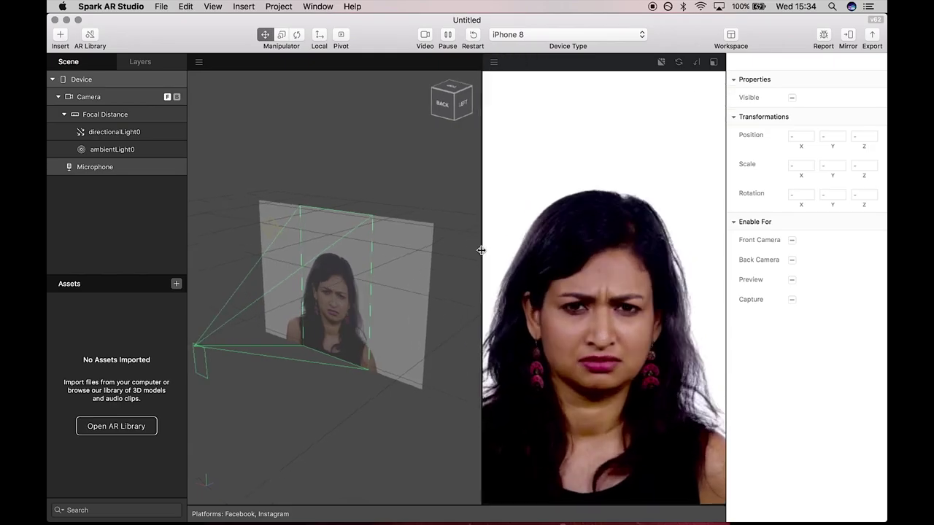
Insert a canvas into the scene and add rectangle0 inside canvas0
click(60, 36)
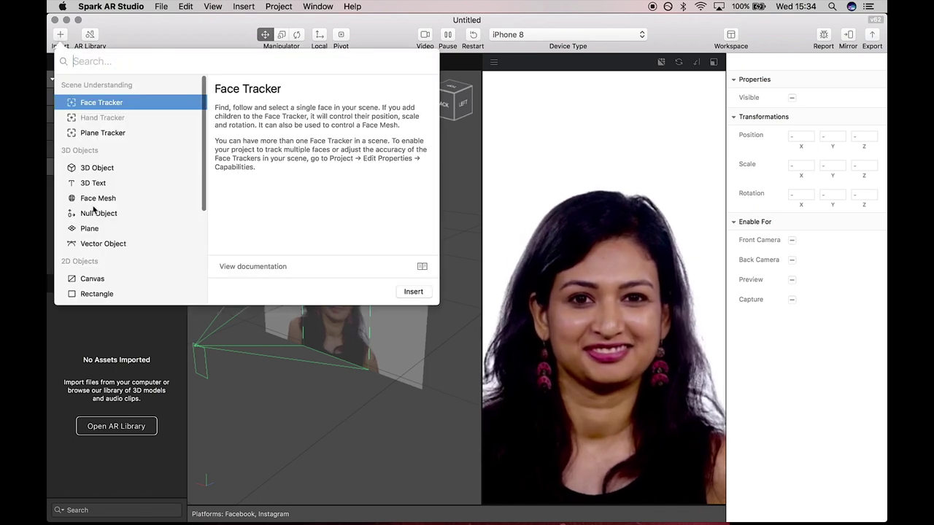
double_click(92, 279)
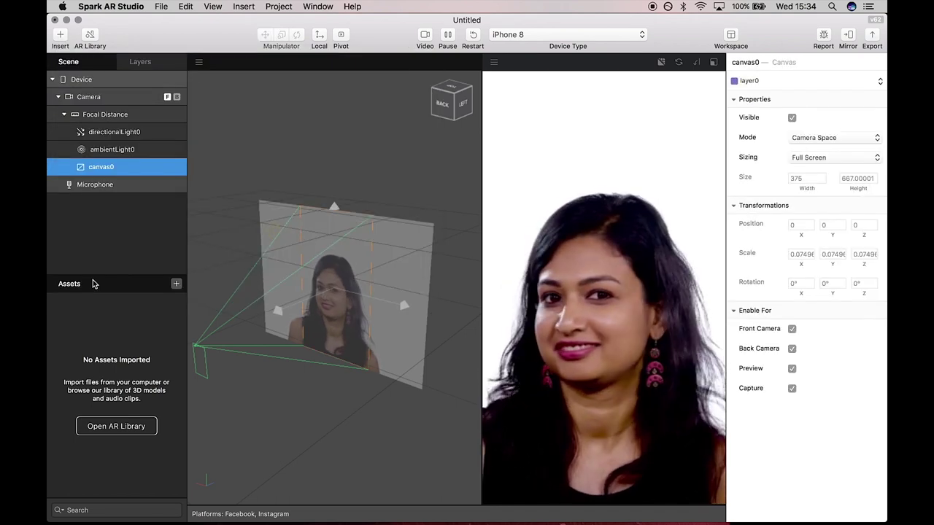
right_click(103, 168)
mouse_move(175, 175)
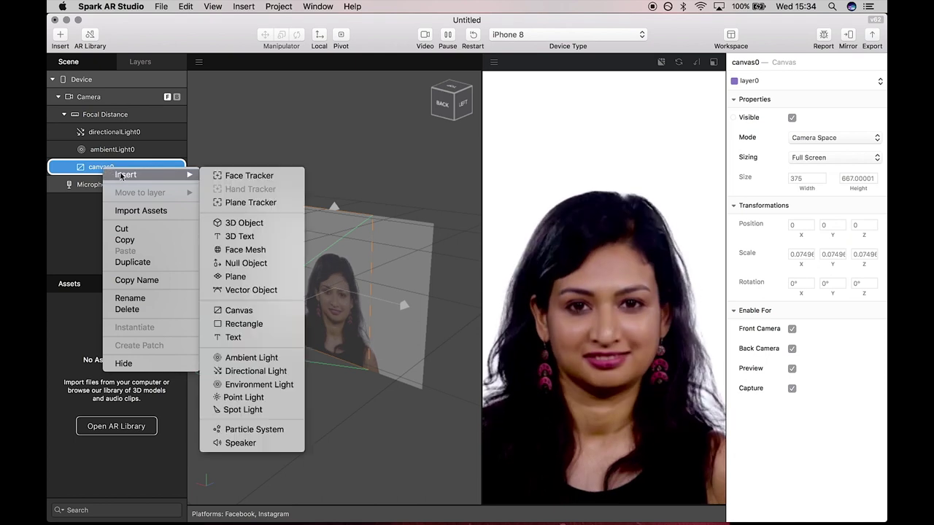
click(228, 329)
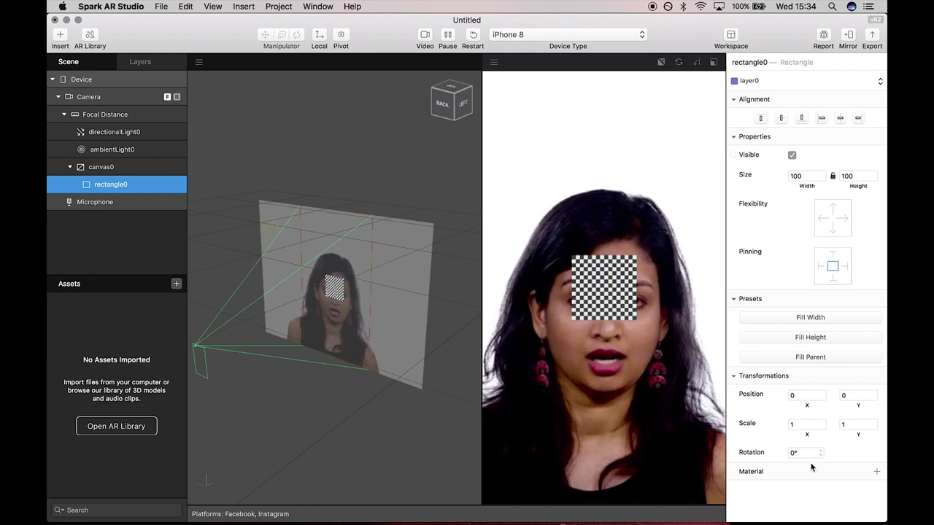
Give rectangle0 a new material and show defaultMaterial0's properties
click(878, 473)
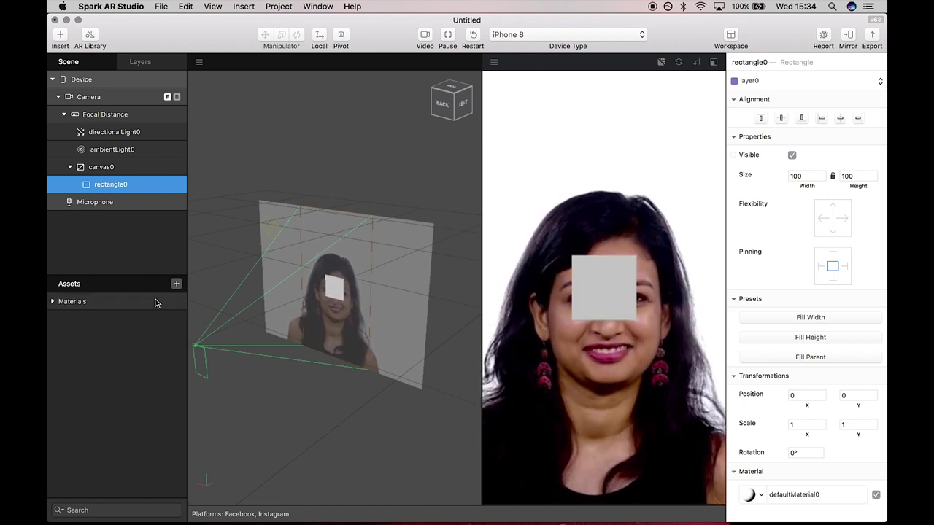
click(52, 301)
right_click(91, 321)
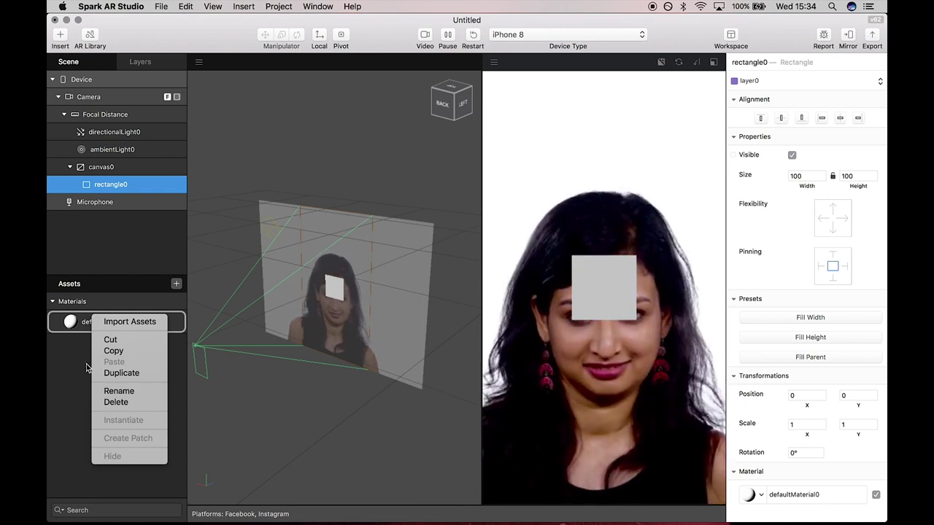
click(89, 340)
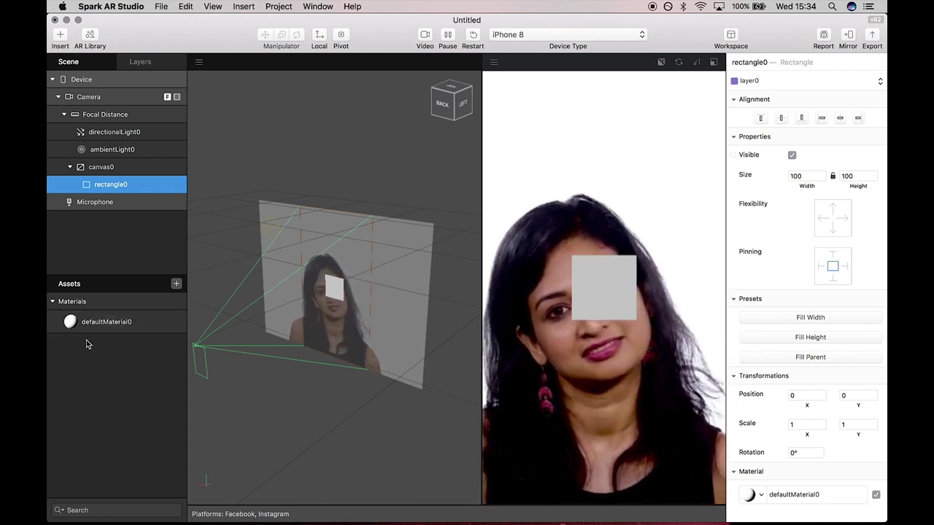
click(99, 326)
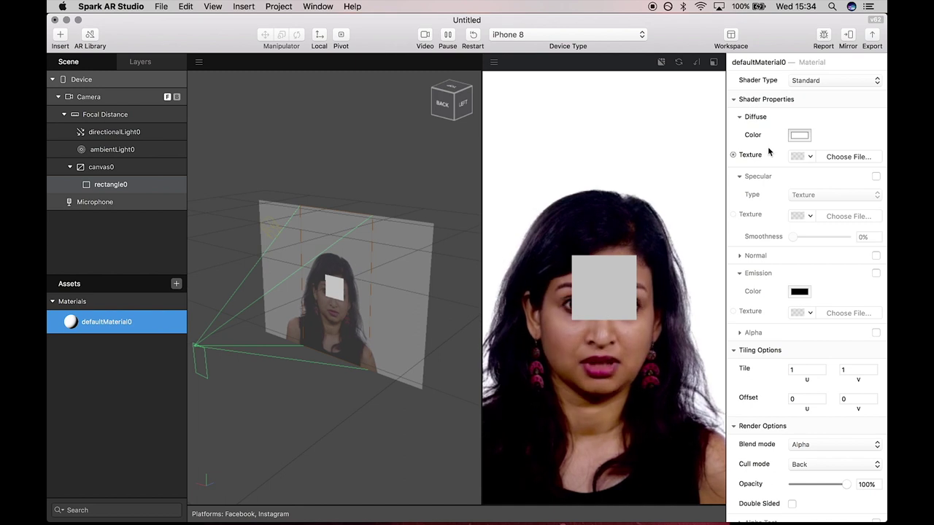
Create a Diffuse Texture patch, then import FastColorLUT.arp and the flipped lookup-table PNG into Assets
click(734, 155)
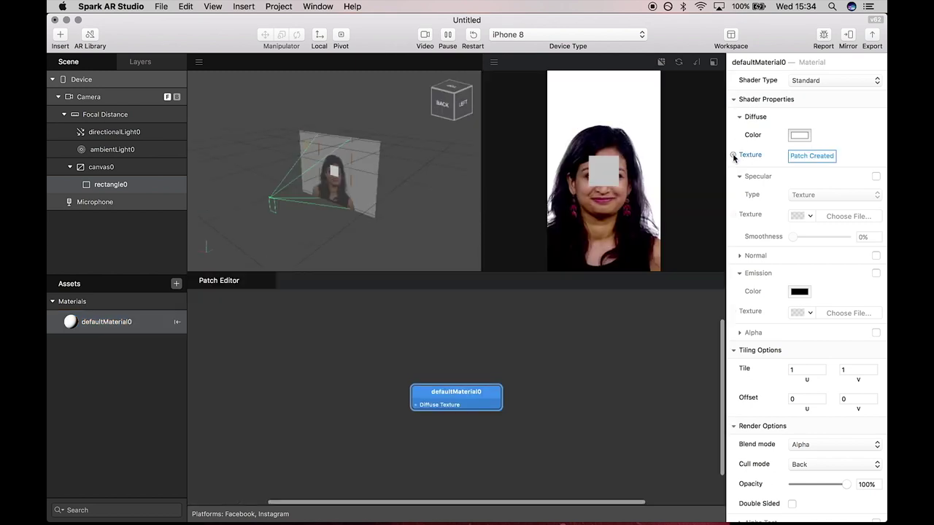
drag(473, 389, 632, 340)
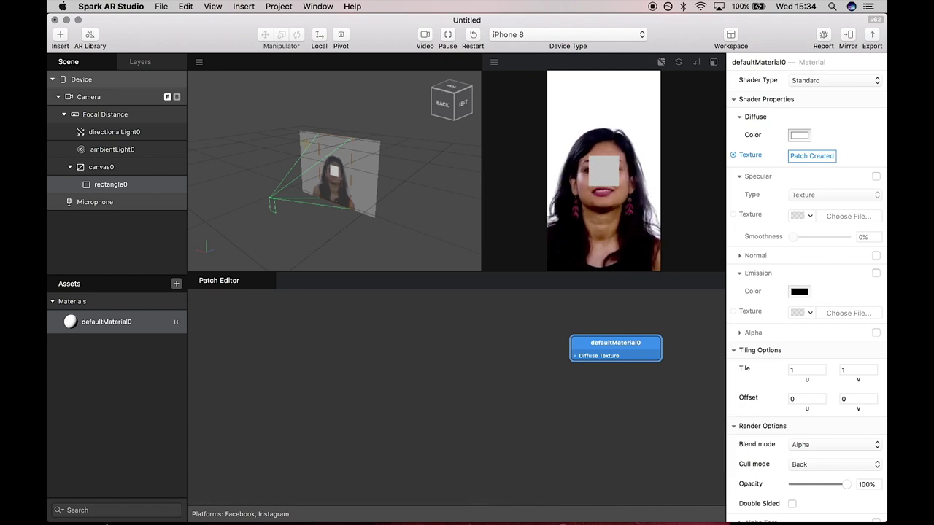
click(75, 505)
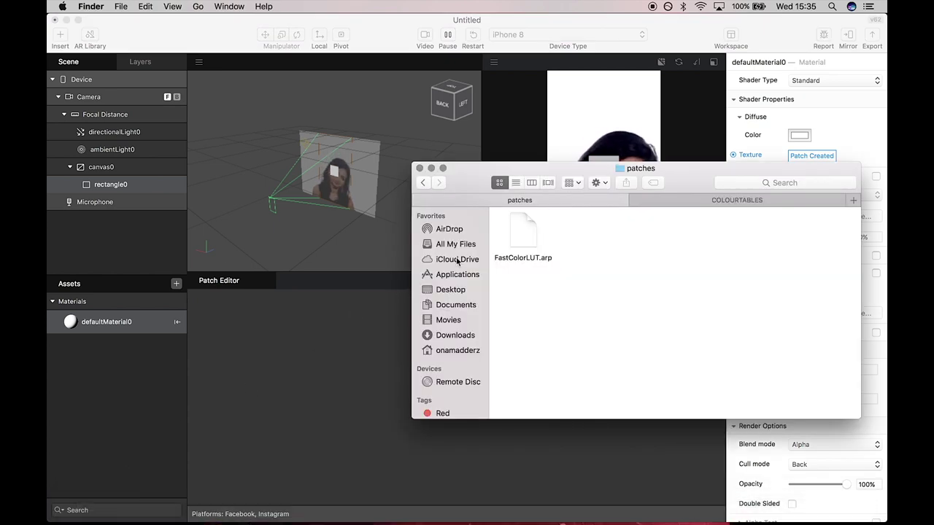
drag(524, 231, 111, 369)
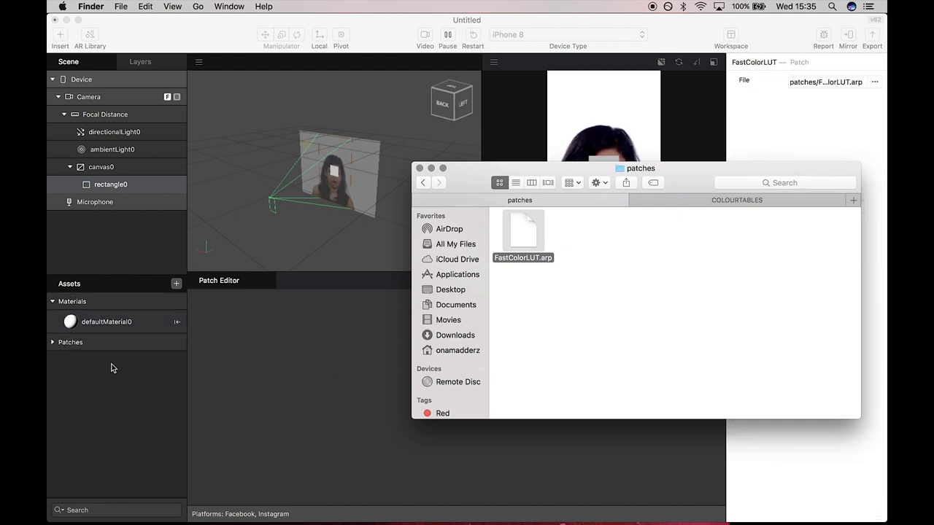
click(677, 203)
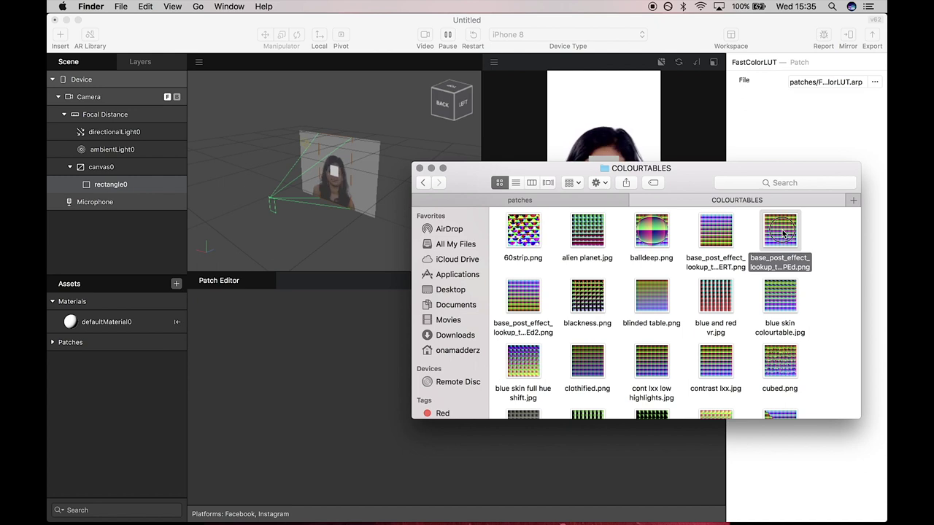
drag(783, 232, 110, 385)
Add patch nodes for the flipped lookup texture and FastColorLUT in the Patch Editor
click(226, 356)
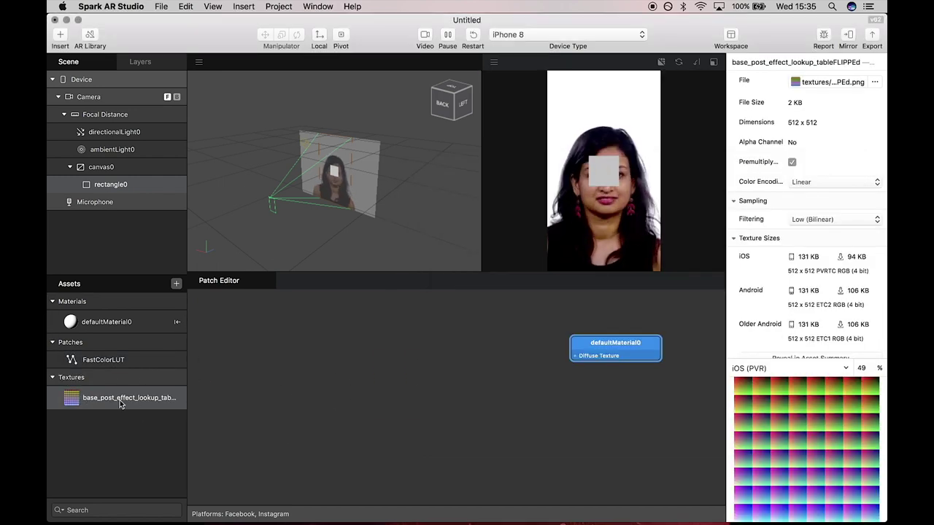
right_click(121, 404)
click(152, 492)
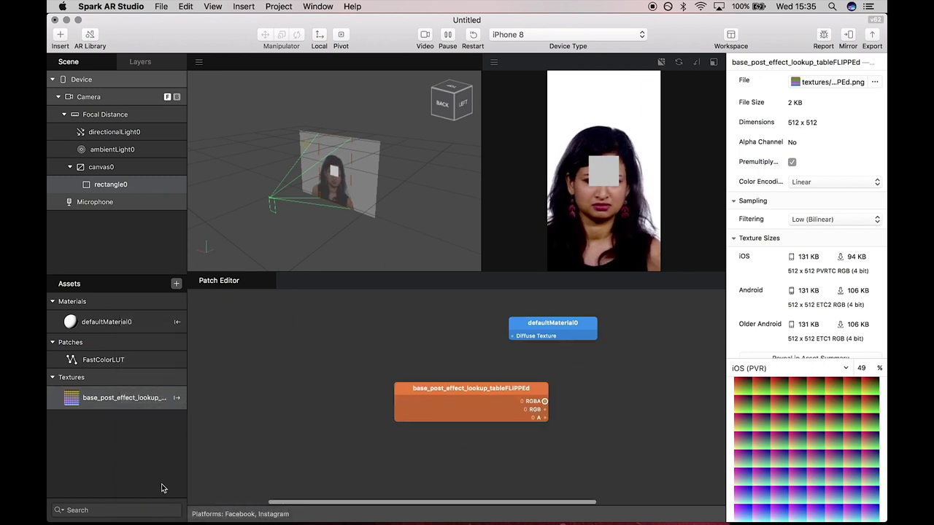
drag(471, 392, 310, 373)
scroll(322, 365, up, 2)
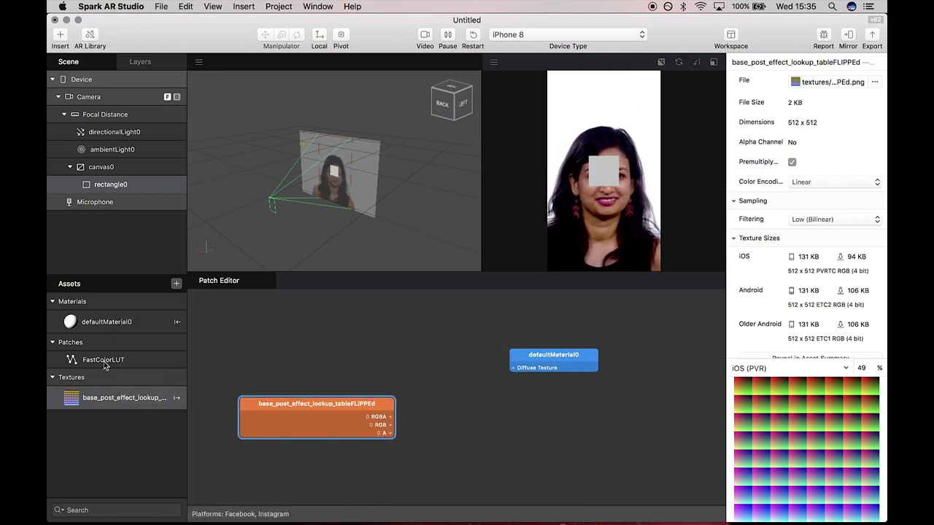
drag(94, 358, 399, 355)
Wire FastColorLUT's Color to Diffuse Texture and the lookup texture to its LUT input
drag(497, 368, 513, 369)
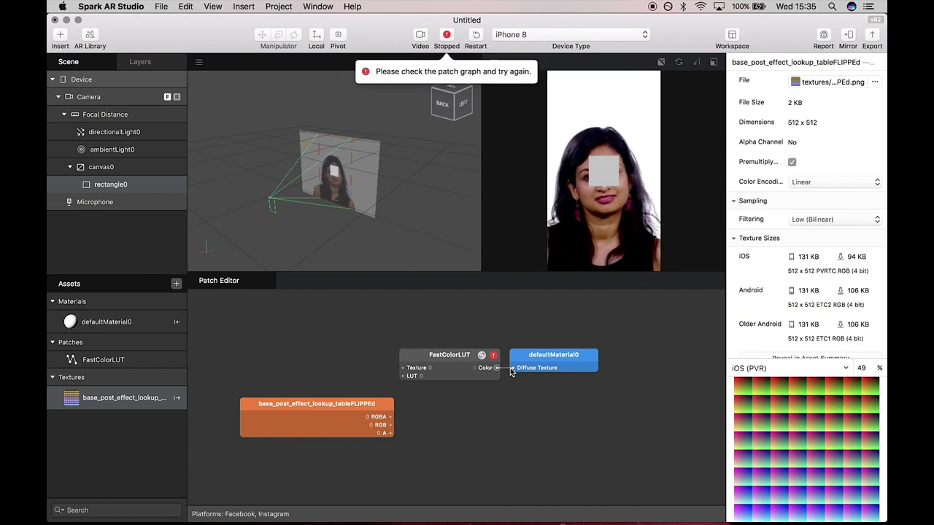
drag(391, 418, 402, 376)
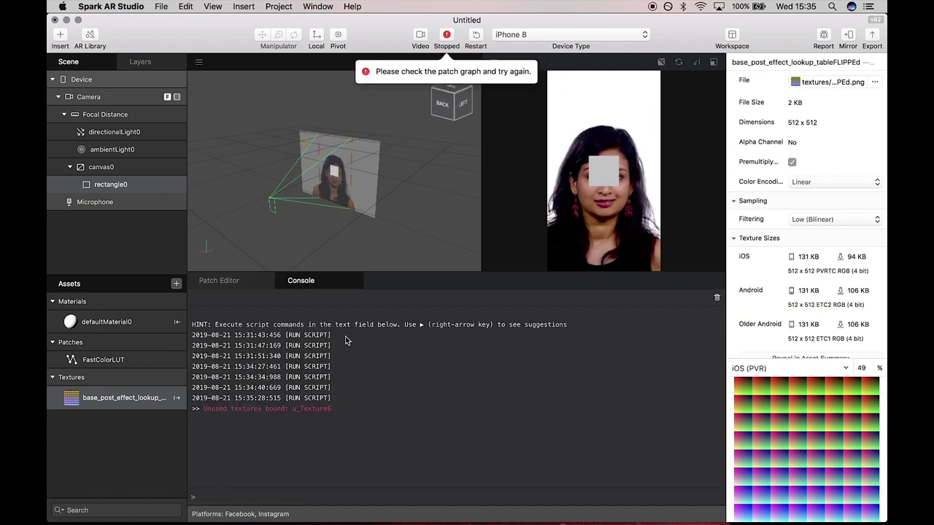
click(248, 286)
scroll(333, 344, left, 2)
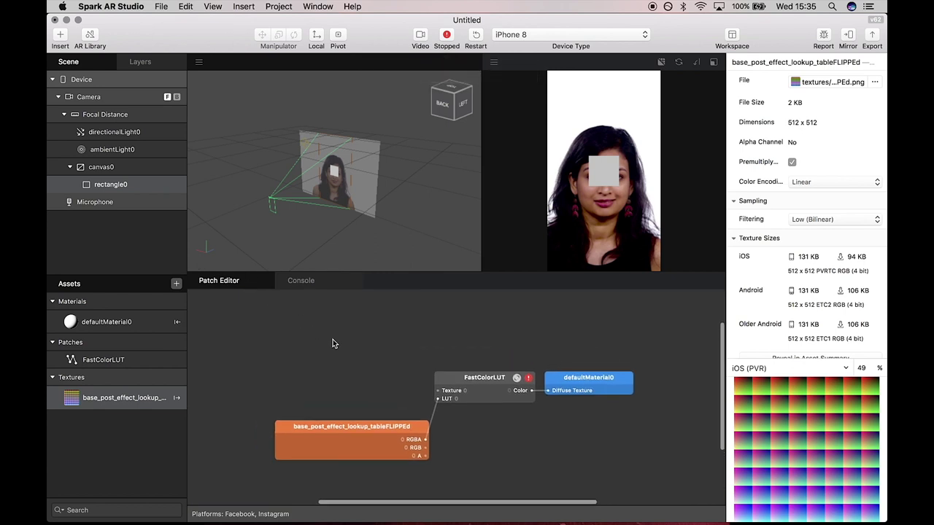
Enable camera texture extraction and feed CameraTexture's RGBA into FastColorLUT's Texture input
click(89, 97)
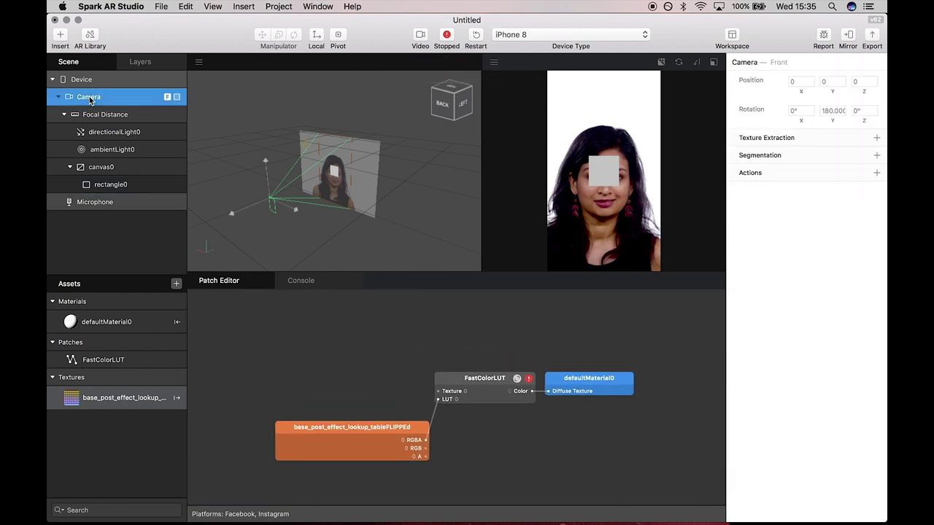
click(877, 138)
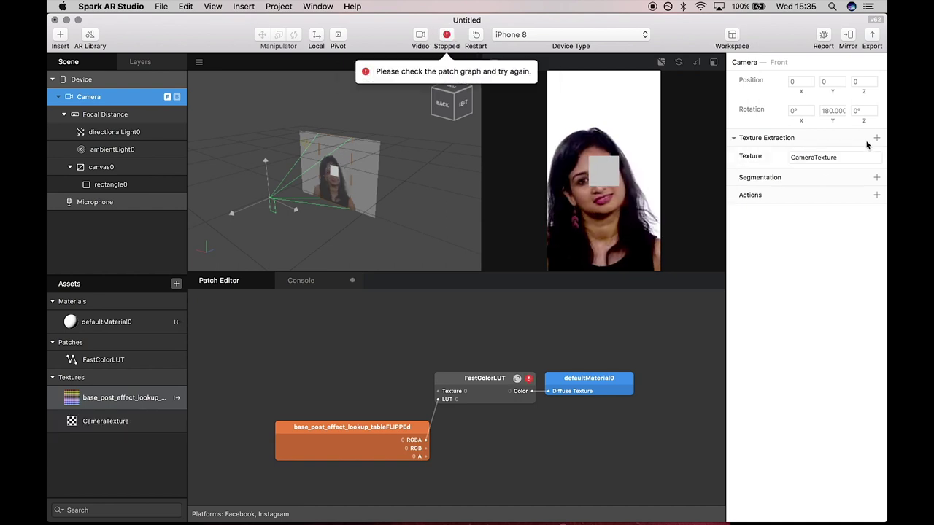
click(101, 423)
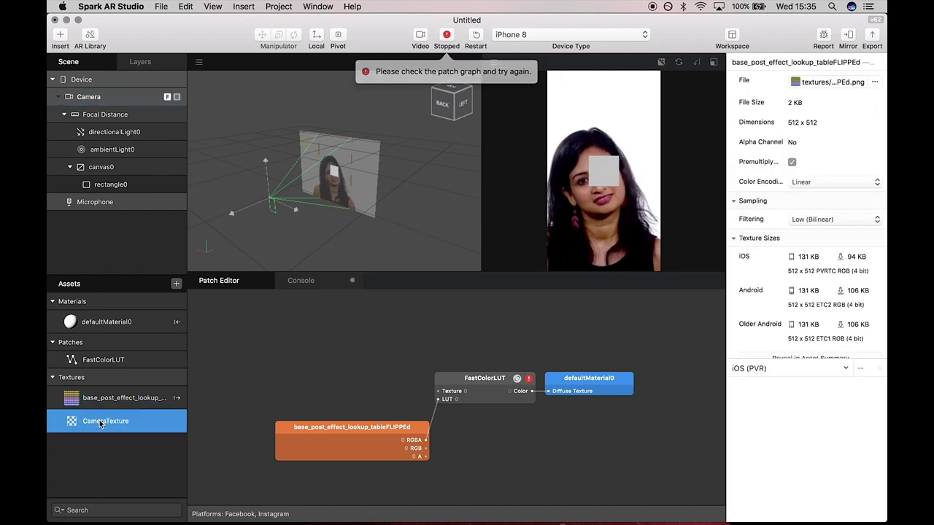
right_click(109, 423)
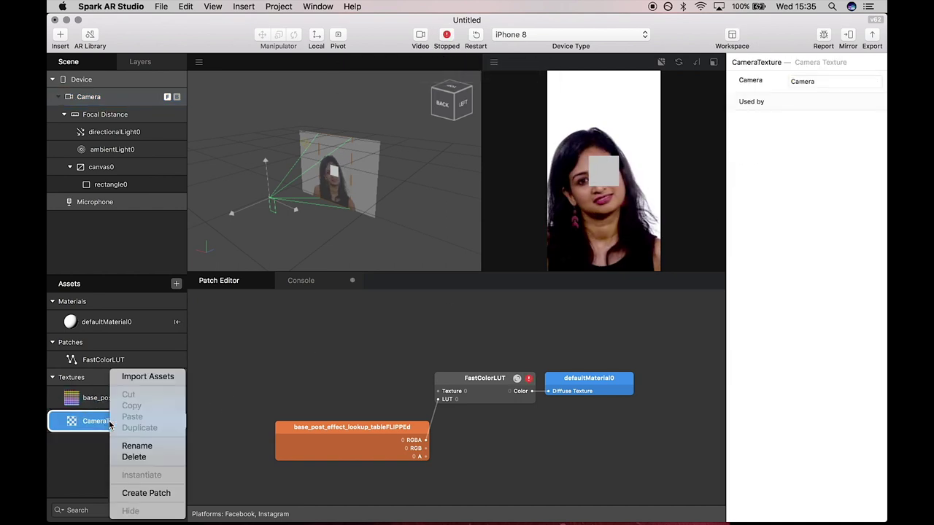
click(135, 494)
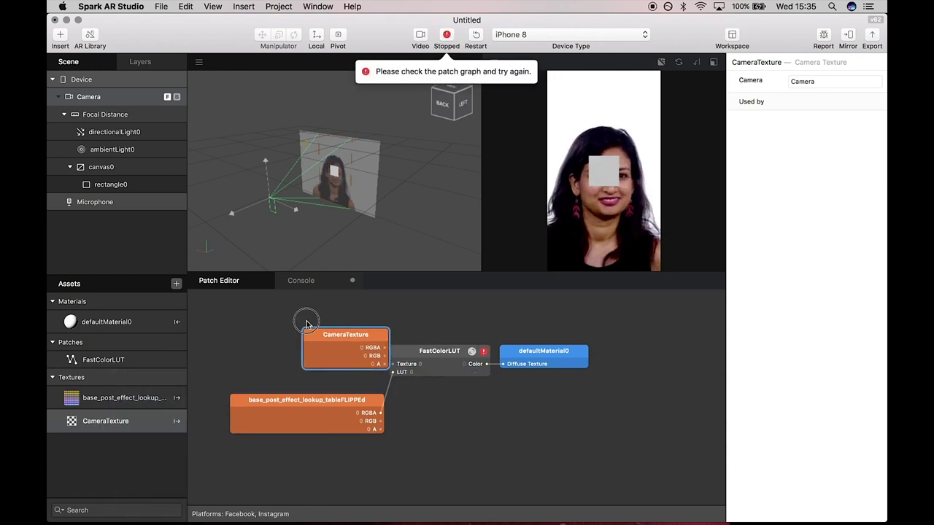
drag(303, 323, 277, 317)
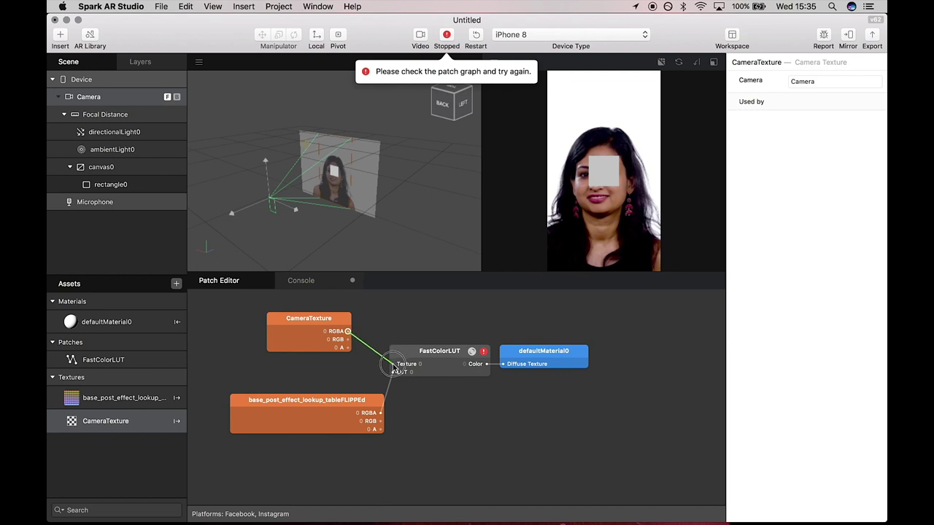
drag(394, 368, 394, 370)
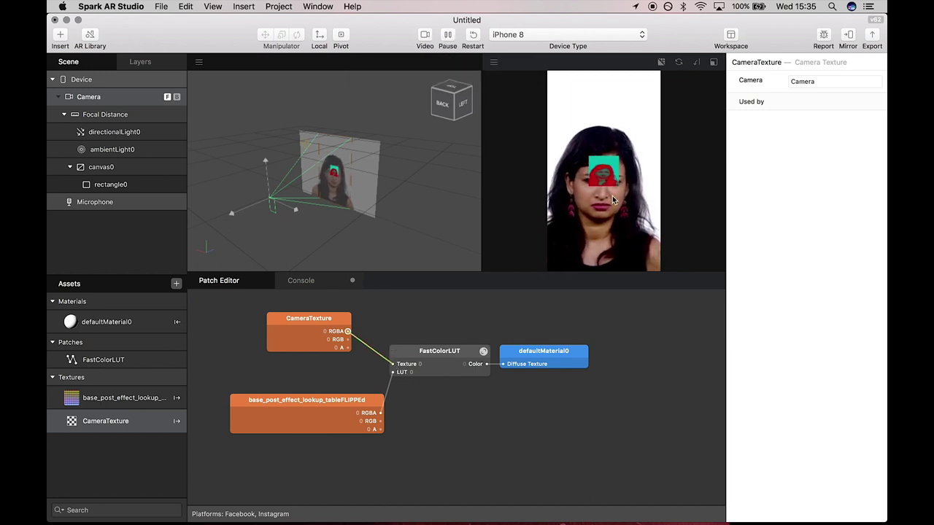
Make rectangle0 fill its parent so the tint covers the whole preview
click(114, 185)
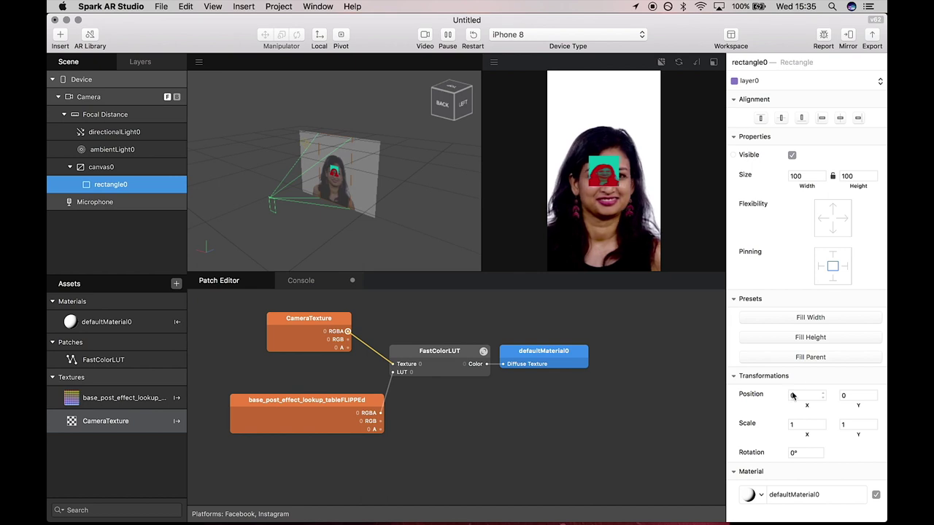
click(808, 357)
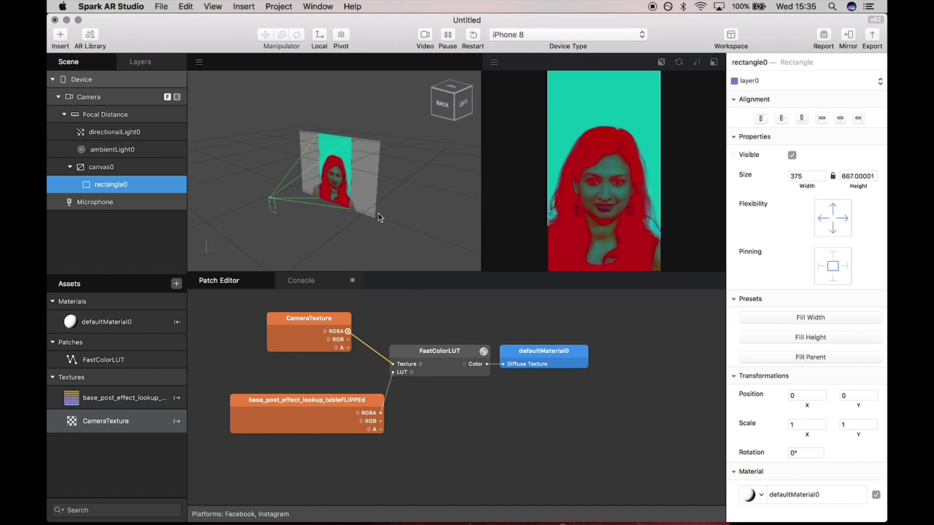
click(112, 150)
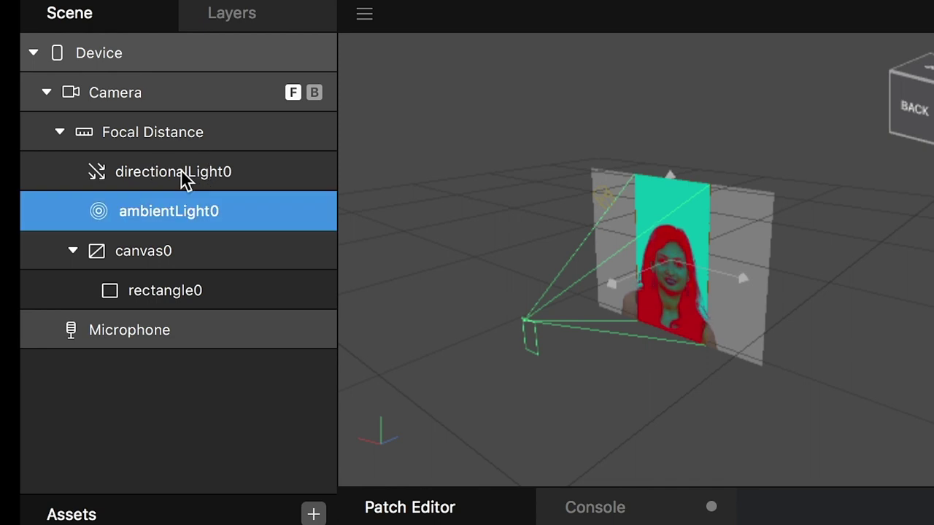
Change directionalLight0's colour from white to red on the colour wheel
click(185, 177)
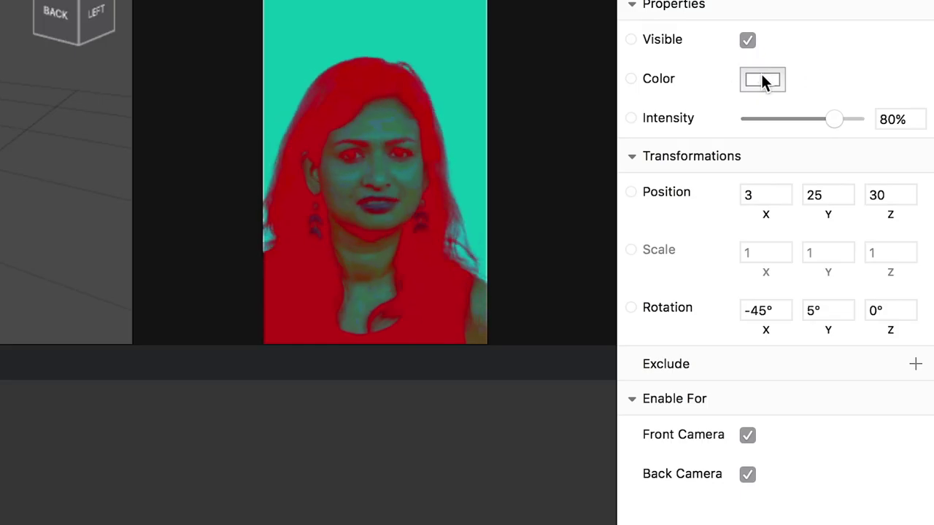
click(798, 137)
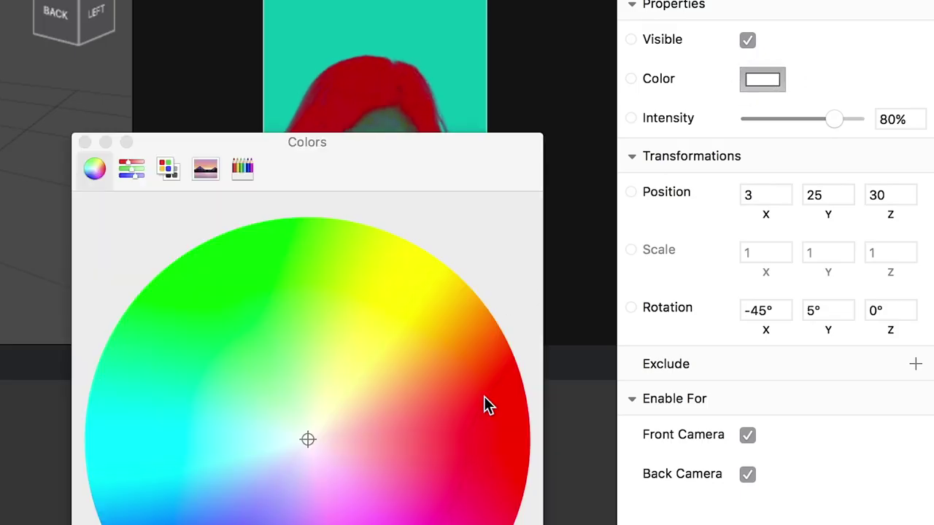
drag(486, 404, 526, 430)
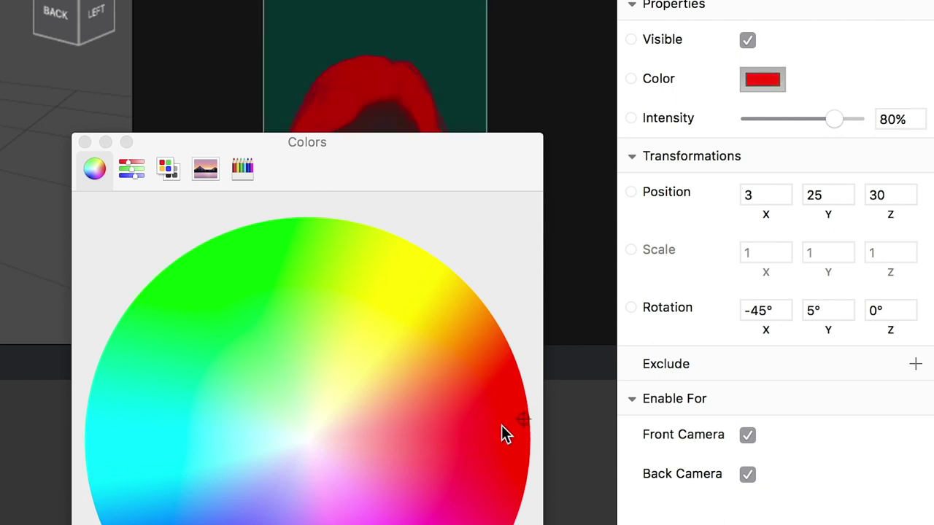
Set ambientLight0's intensity to 0%, turning the preview background black
click(85, 142)
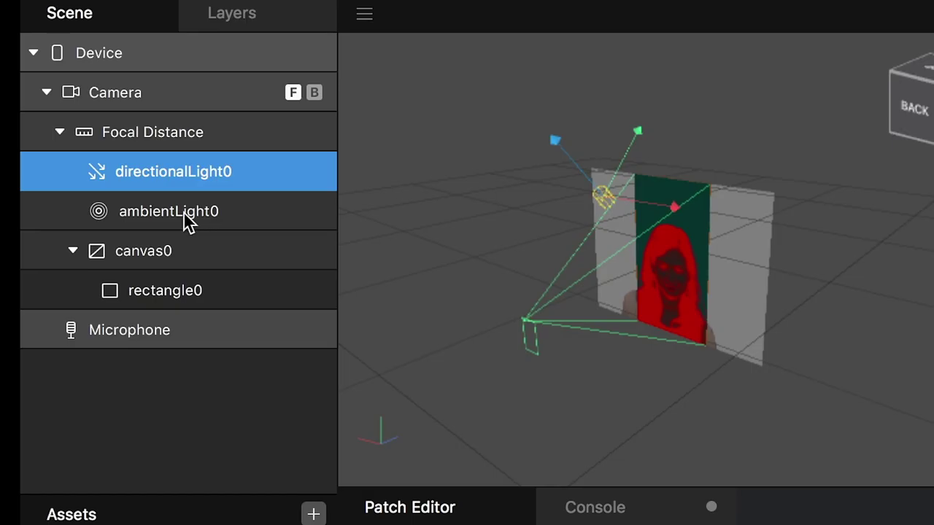
click(112, 151)
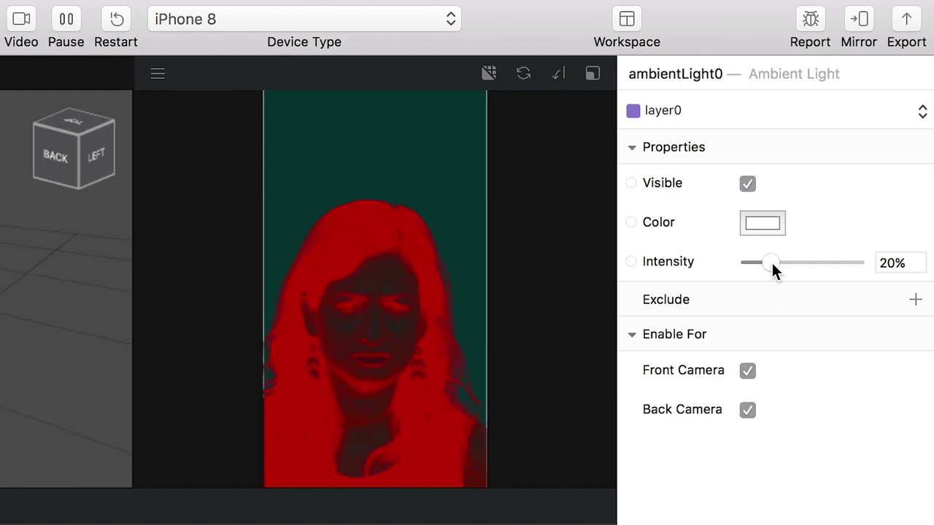
drag(771, 263, 728, 272)
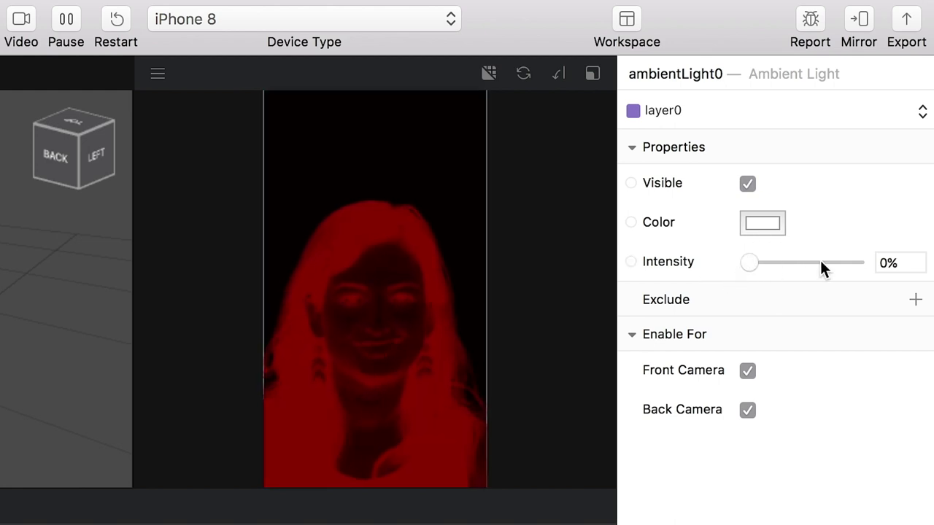
click(822, 263)
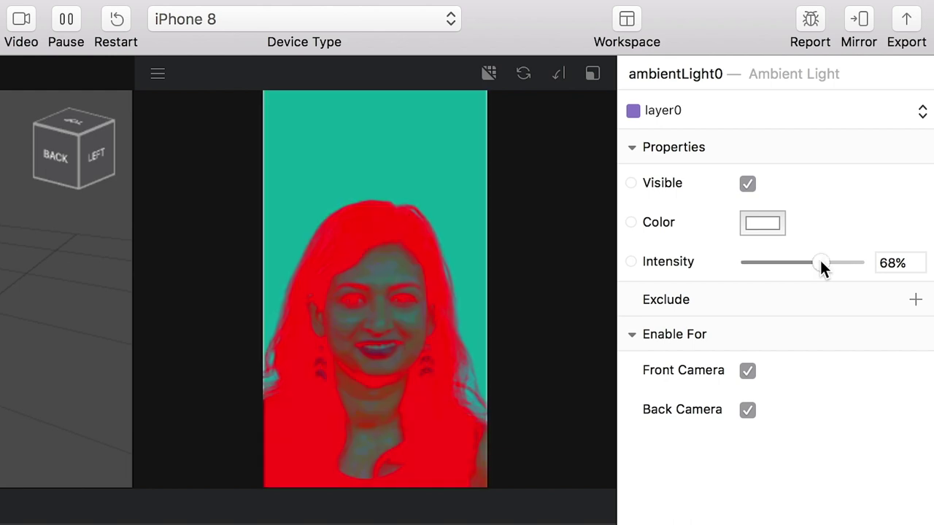
drag(820, 263, 720, 271)
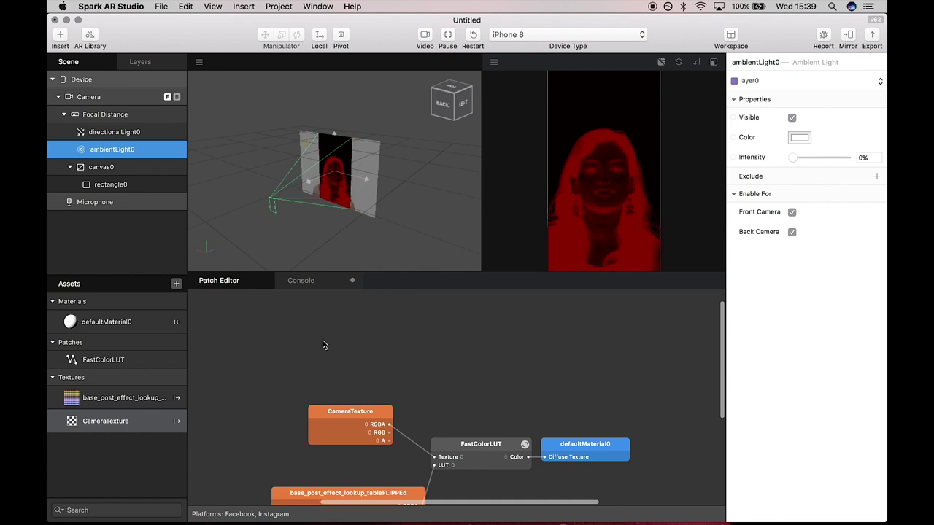
Insert a Screen Tap patch from the patch search, then delete it
right_click(323, 340)
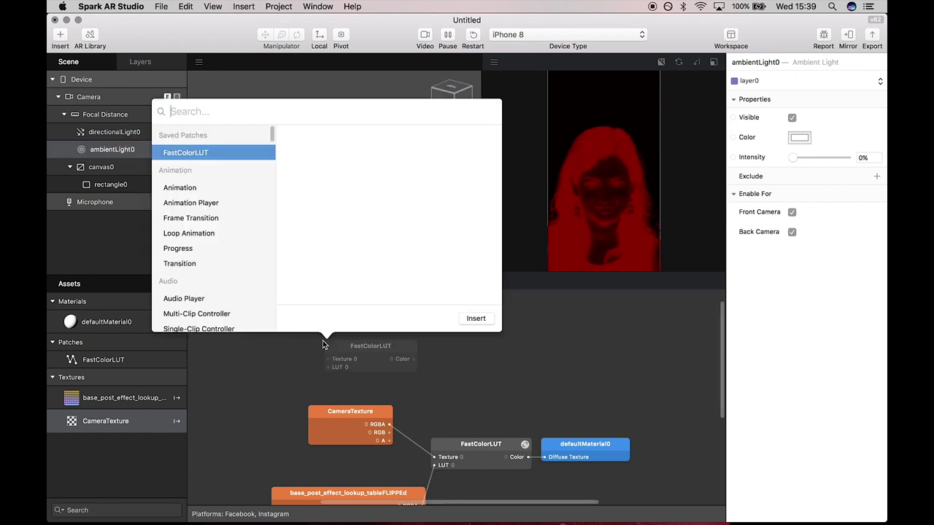
text(screen)
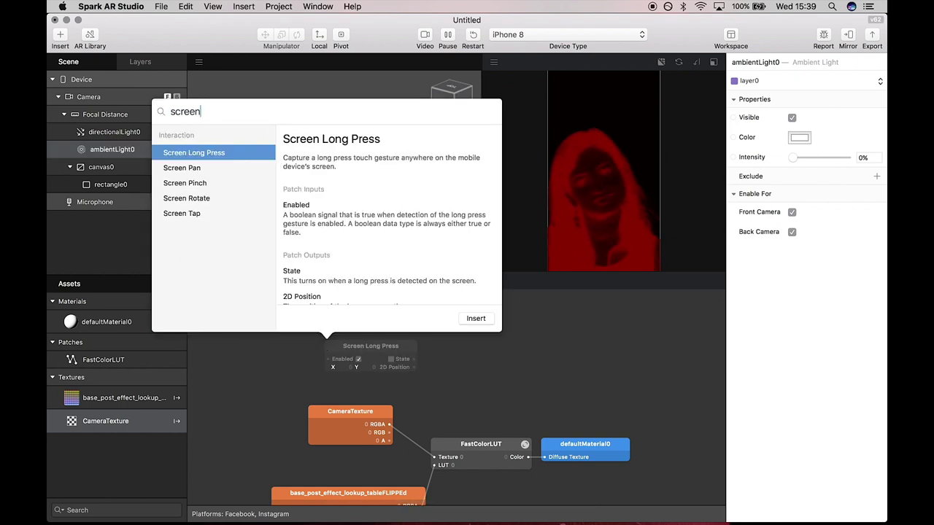
double_click(182, 213)
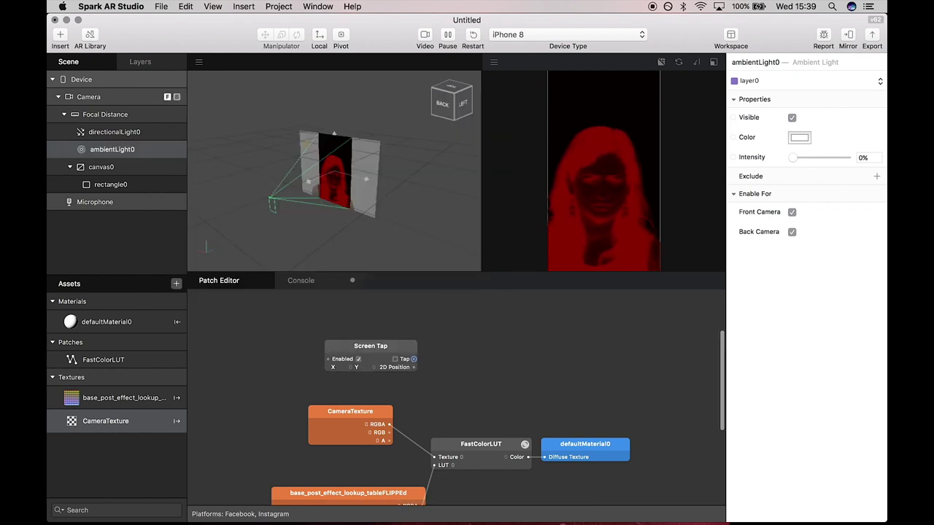
drag(367, 350, 322, 327)
right_click(334, 325)
click(328, 321)
key(BackSpace)
Insert a Screen Long Press patch and drag a connection from its State output
double_click(310, 323)
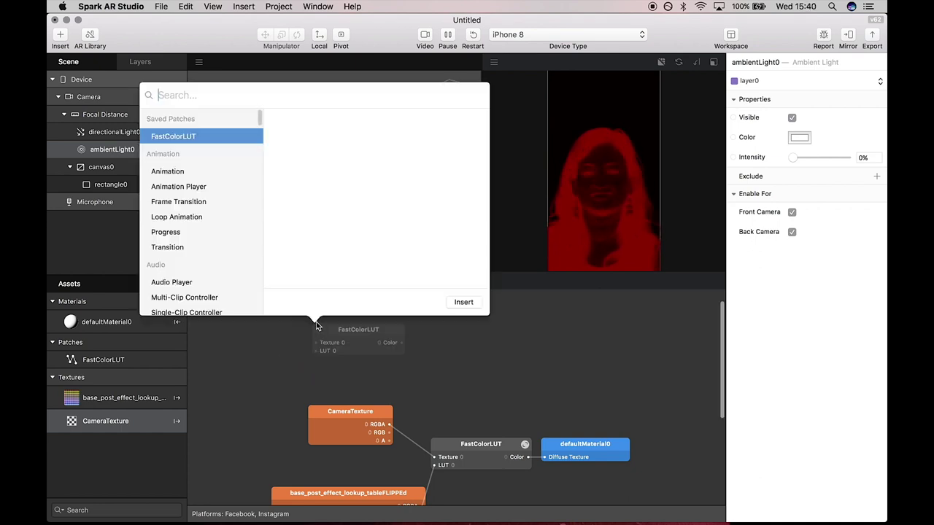
text(long)
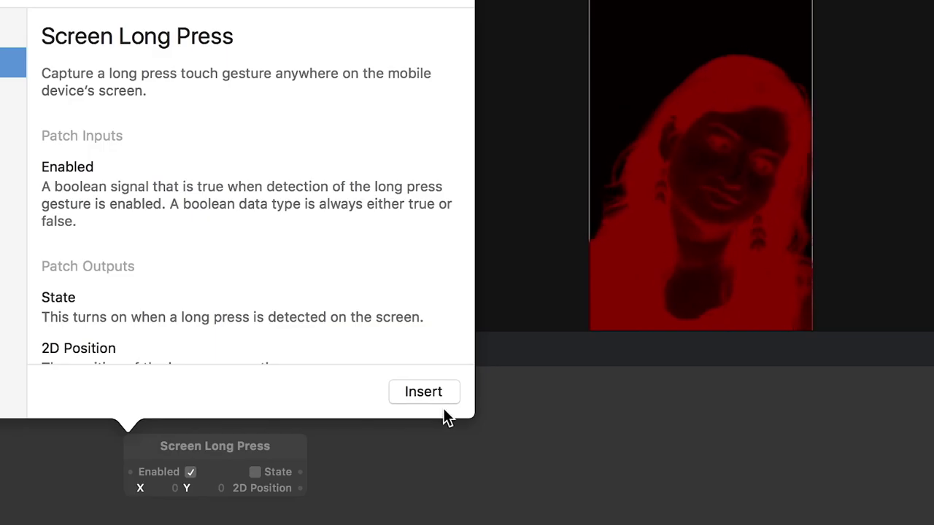
click(467, 304)
drag(306, 475, 400, 468)
Insert a Pulse patch wired to Screen Long Press's State output
text(pul)
key(Return)
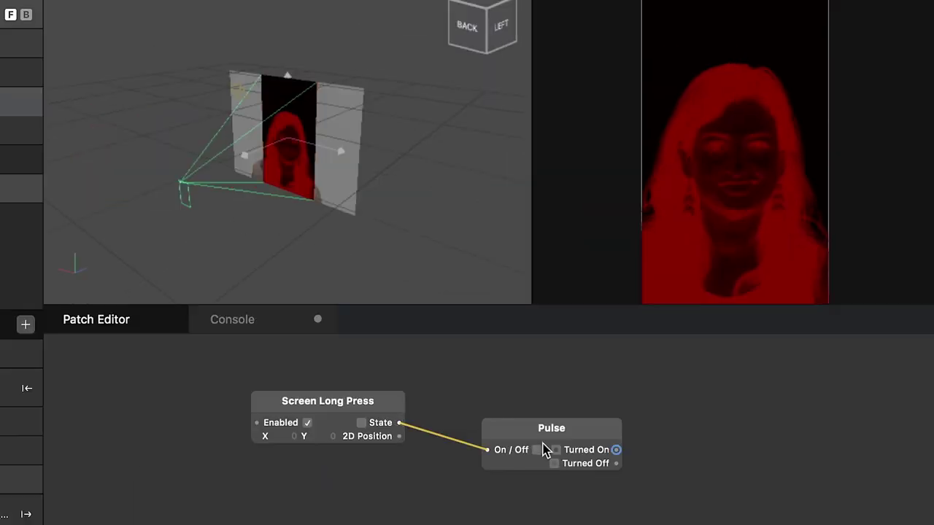
drag(543, 448, 493, 420)
scroll(496, 413, right, 2)
scroll(497, 412, right, 2)
Add an Animation patch driven by Pulse's Turned On output
drag(401, 429, 479, 430)
text(an)
key(Return)
scroll(531, 443, right, 2)
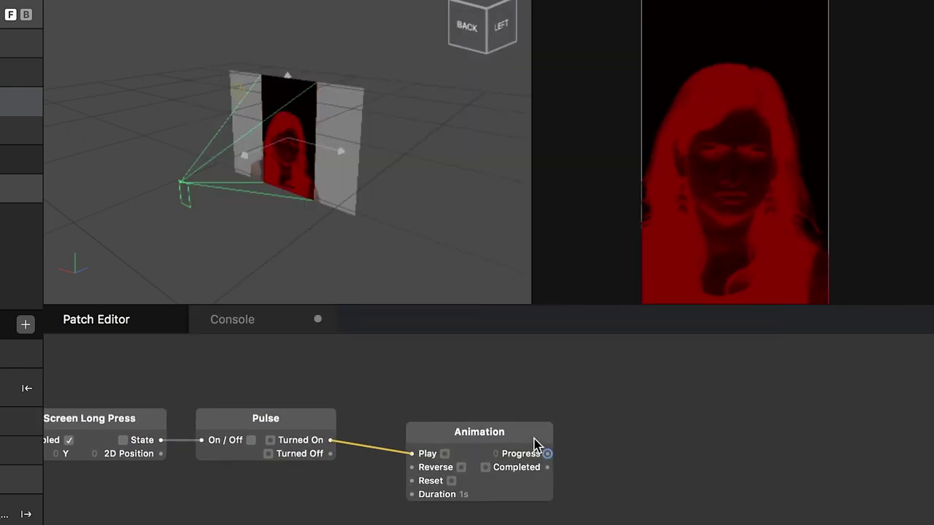
click(470, 432)
drag(469, 434, 448, 420)
Add a Transition patch fed by the Animation's Progress output
scroll(448, 425, right, 3)
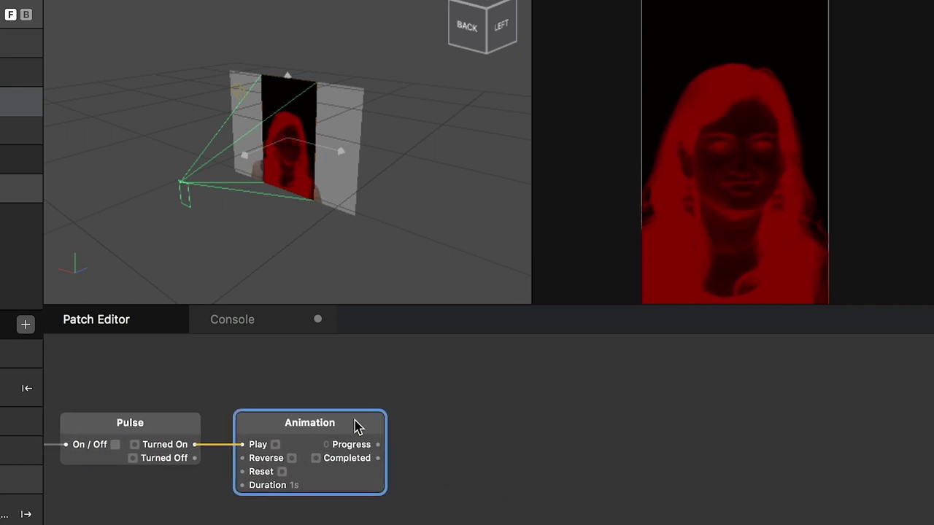
click(379, 445)
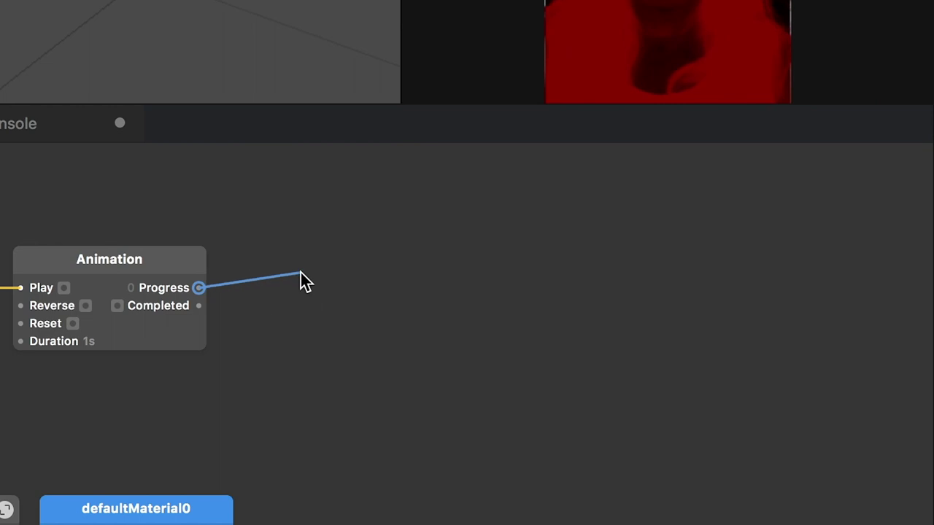
drag(300, 273, 300, 273)
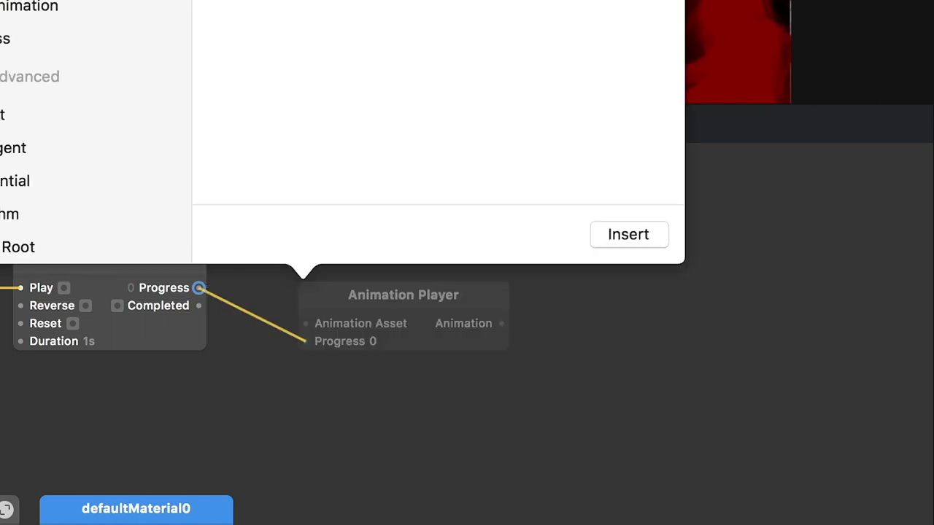
key(Return)
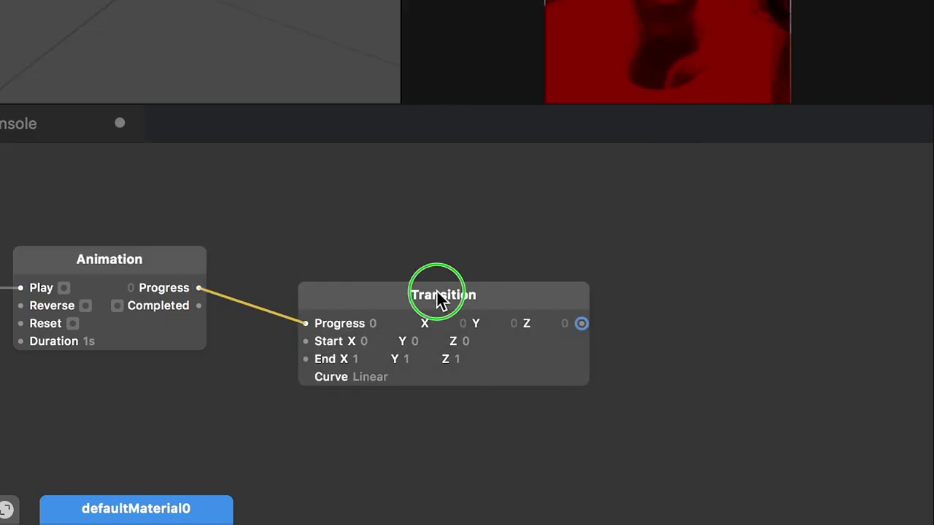
Switch the Transition patch to Number and wire its output into ambientLight0's Intensity
right_click(438, 292)
mouse_move(618, 304)
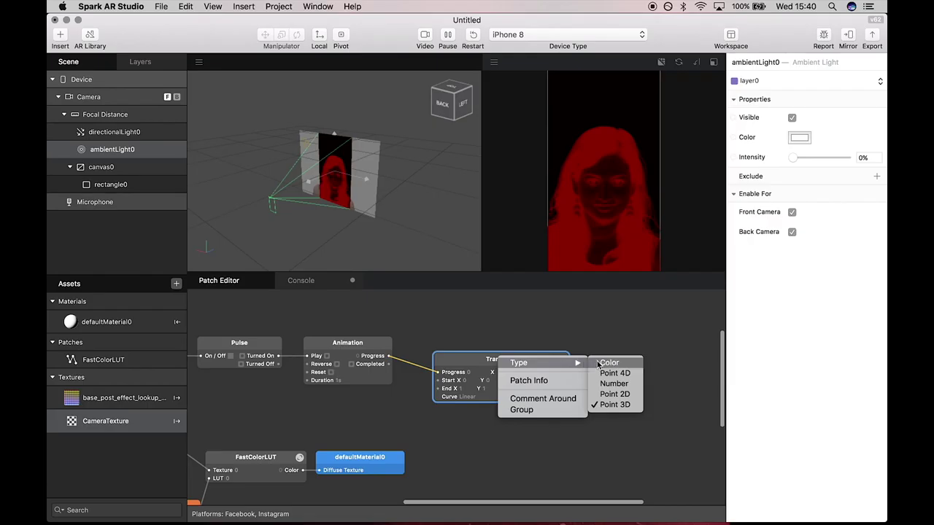
click(611, 384)
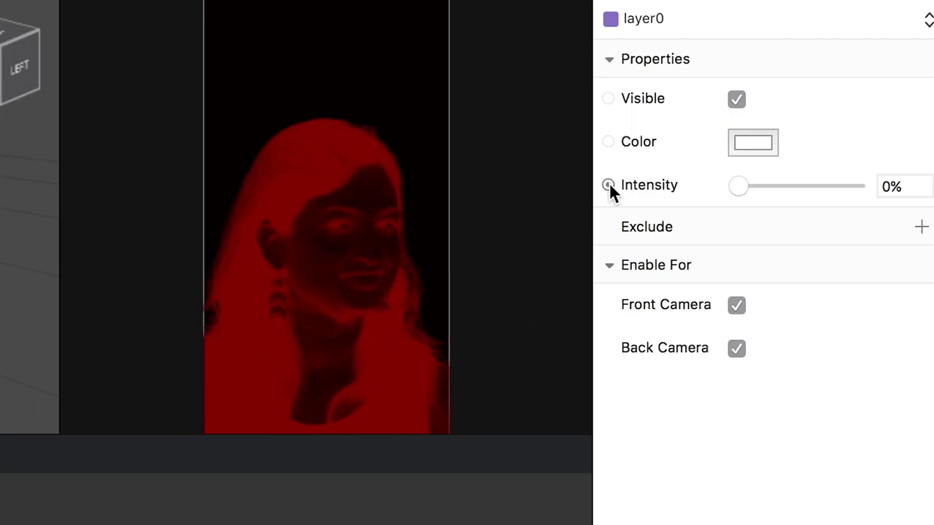
click(733, 156)
drag(459, 397, 541, 348)
drag(473, 355, 501, 358)
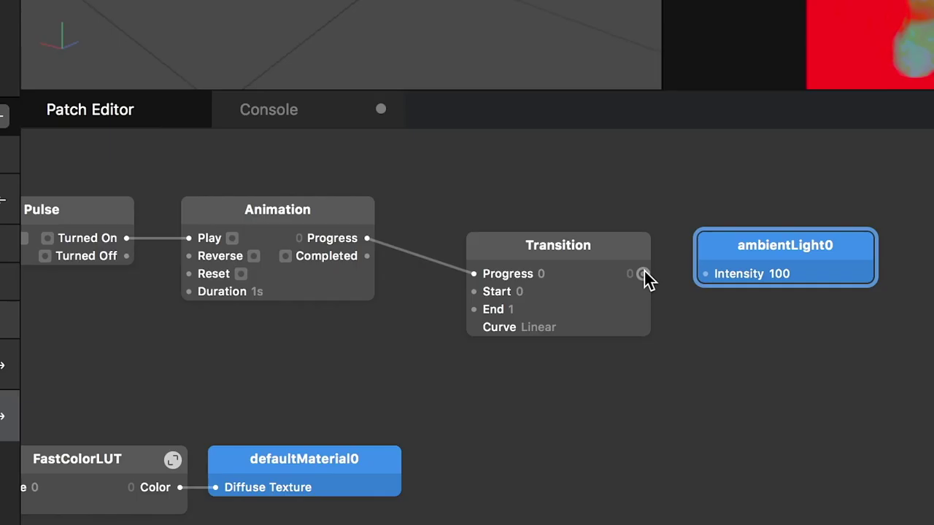
drag(701, 278, 701, 277)
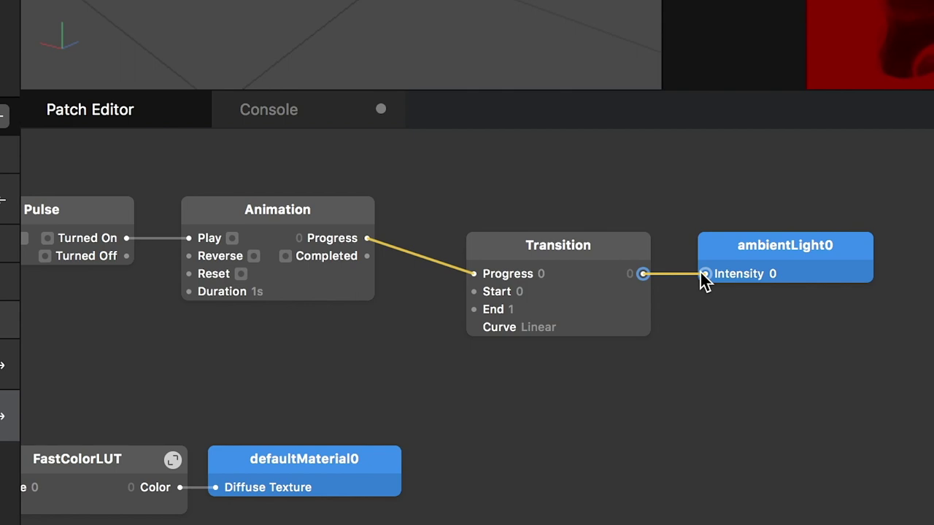
Set Transition End to 100, Animation duration to 2 seconds, and the curve to Quadratic In
click(511, 310)
click(513, 309)
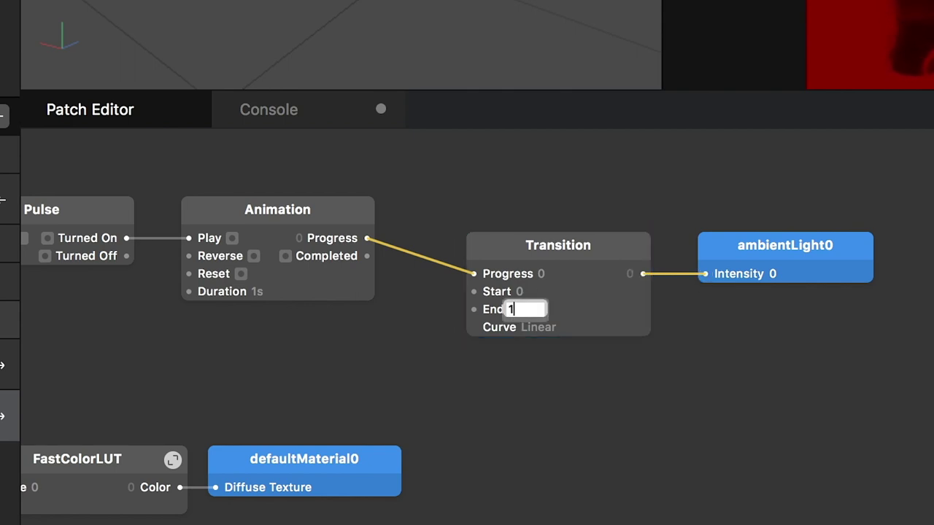
key(Return)
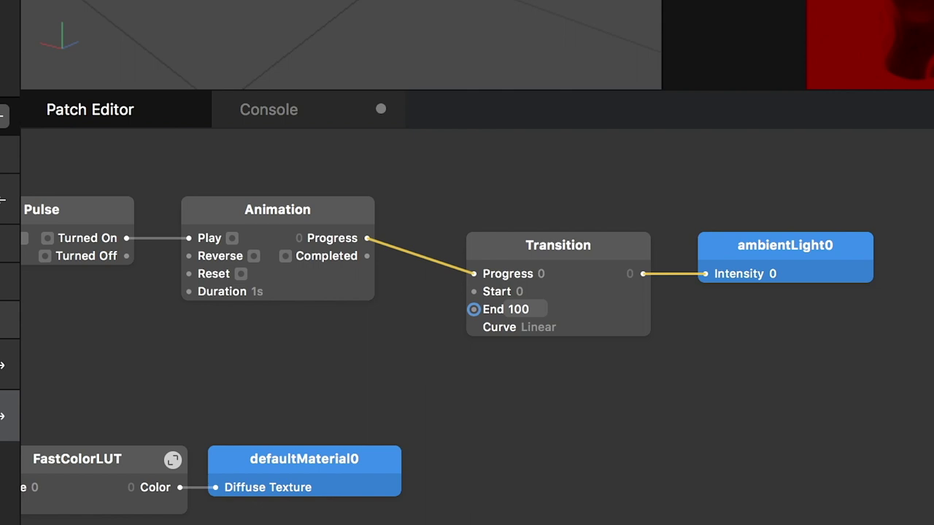
click(258, 294)
key(Return)
click(542, 327)
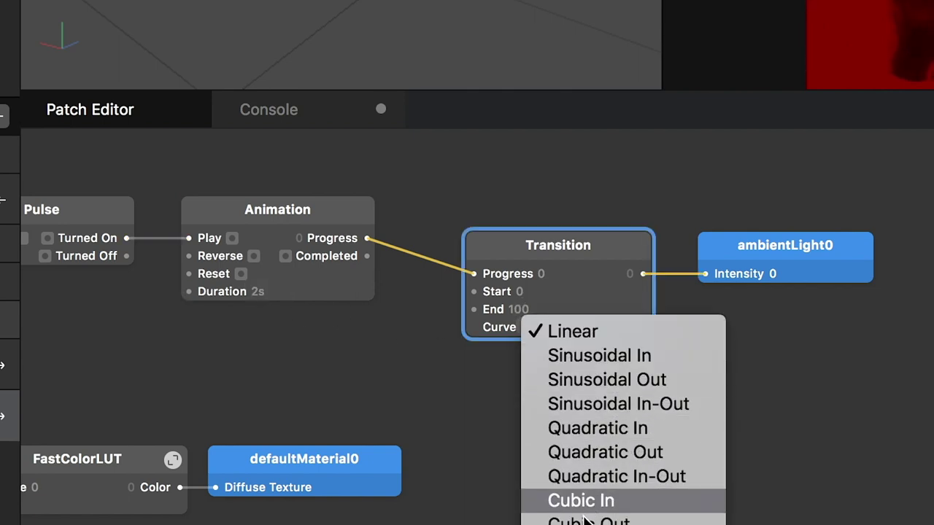
click(593, 428)
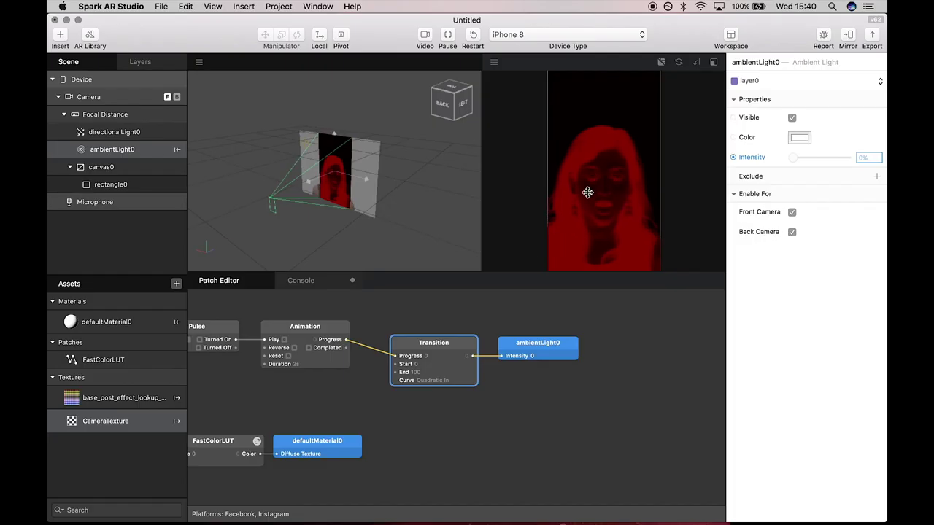
Test the light in the preview, then connect Pulse's Turned Off to Animation's Reverse
click(596, 152)
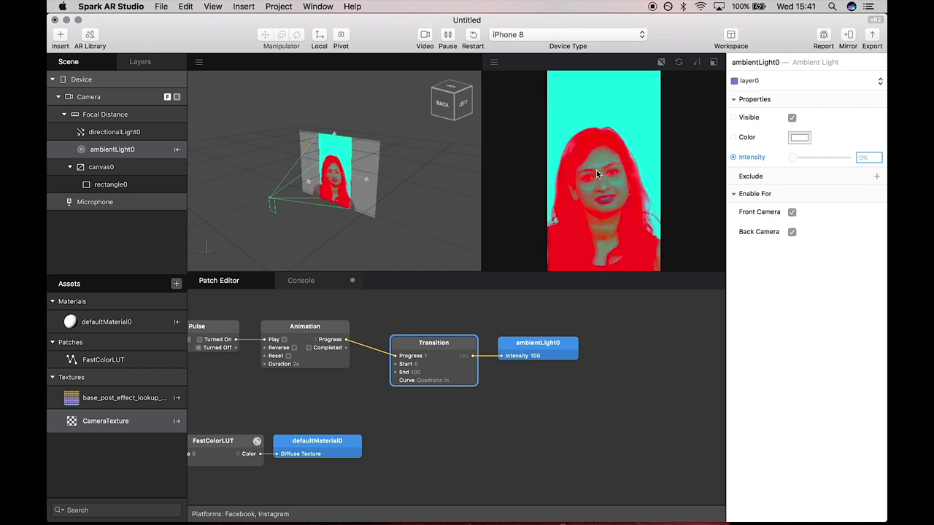
scroll(428, 342, left, 5)
scroll(427, 342, left, 7)
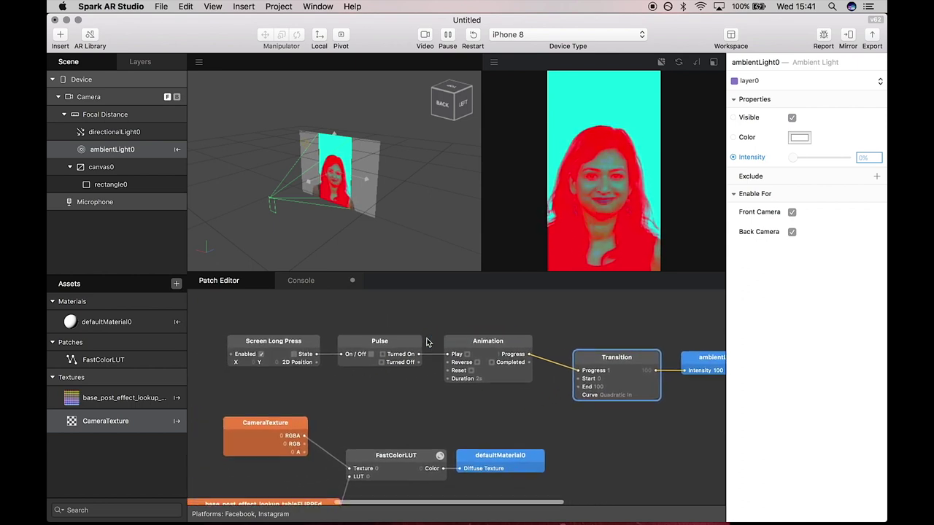
drag(409, 363, 439, 363)
Long-press and release the preview to test the light brightening and fading back
scroll(452, 365, right, 7)
drag(587, 197, 587, 198)
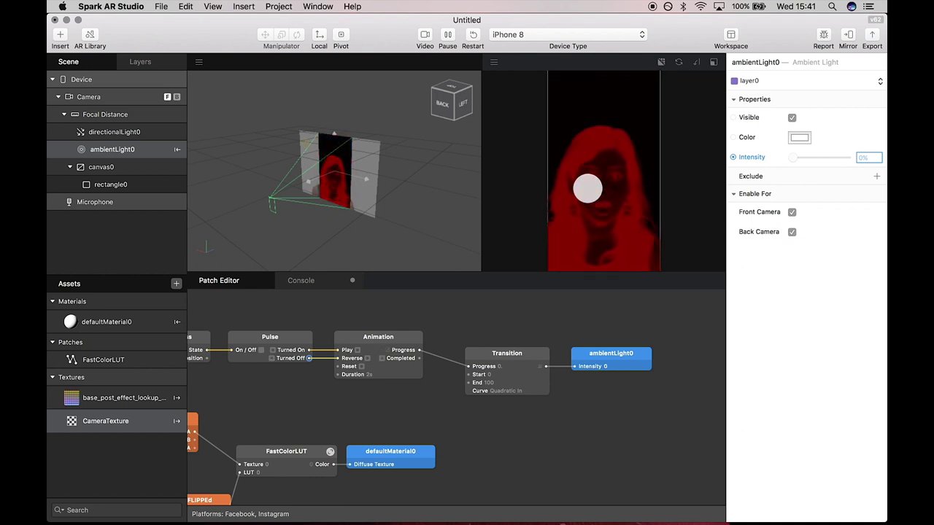
drag(588, 189, 587, 189)
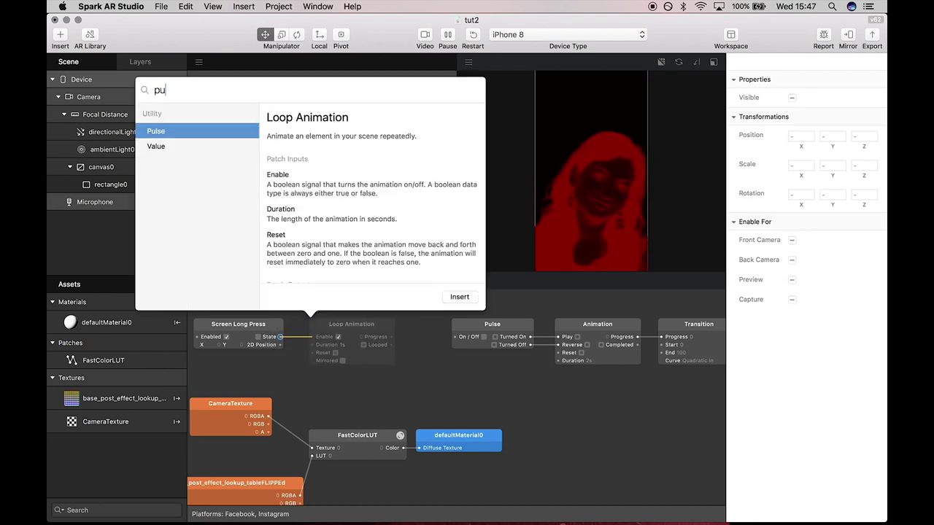
Add a Pulse after the long press and a Switch fed by its Turned On output
key(Return)
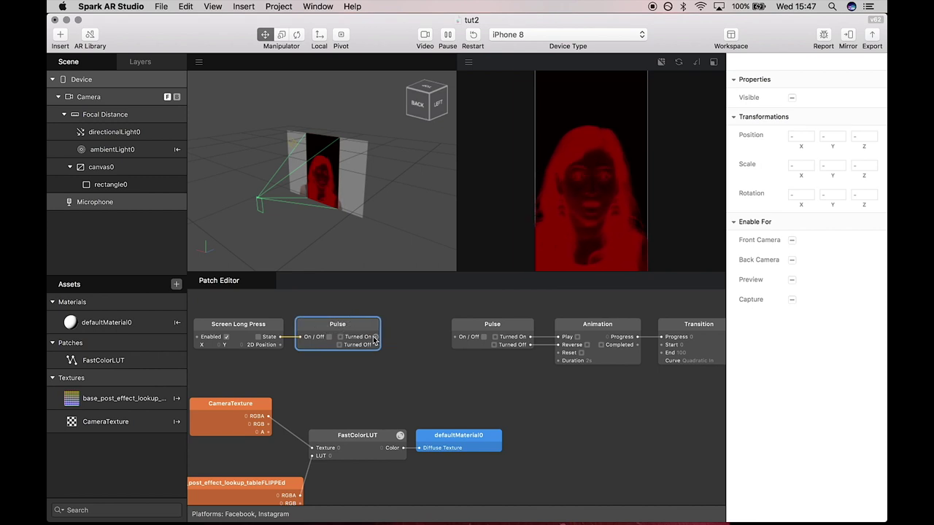
drag(389, 338, 394, 337)
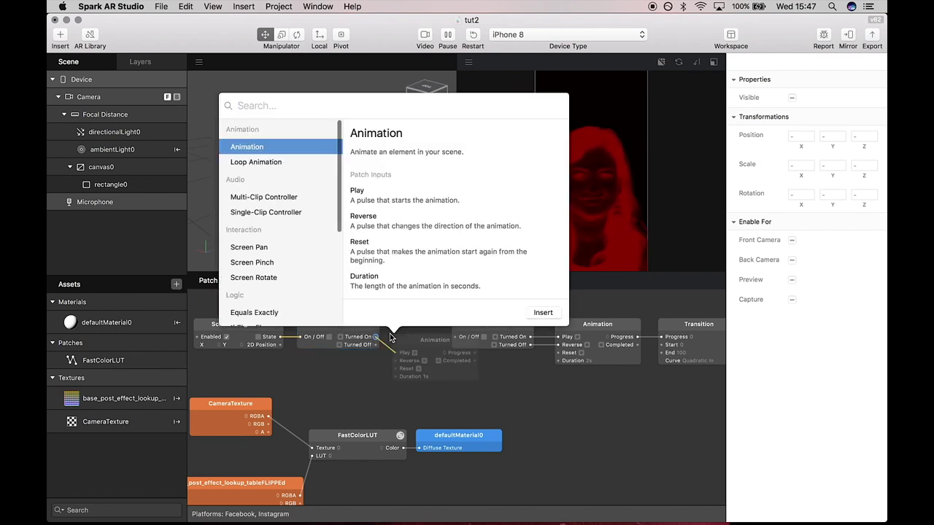
text(sw)
key(Return)
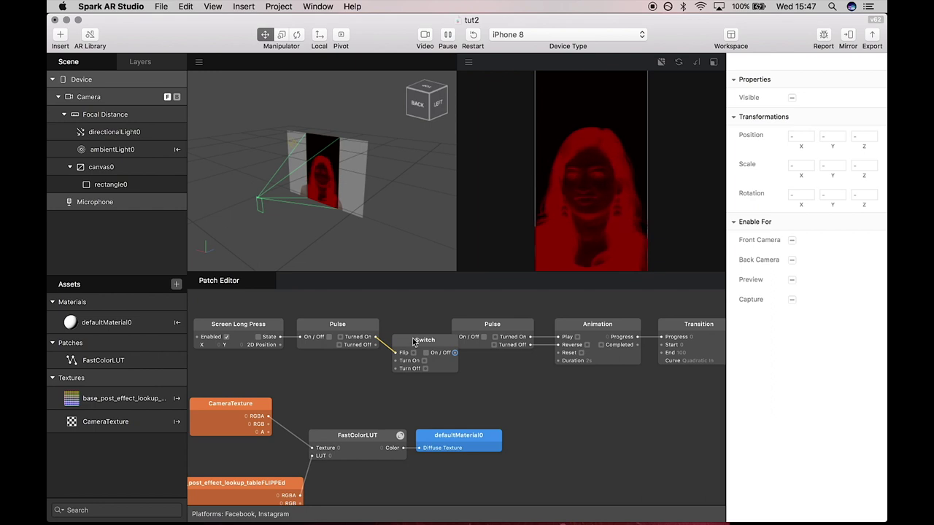
drag(409, 336, 402, 327)
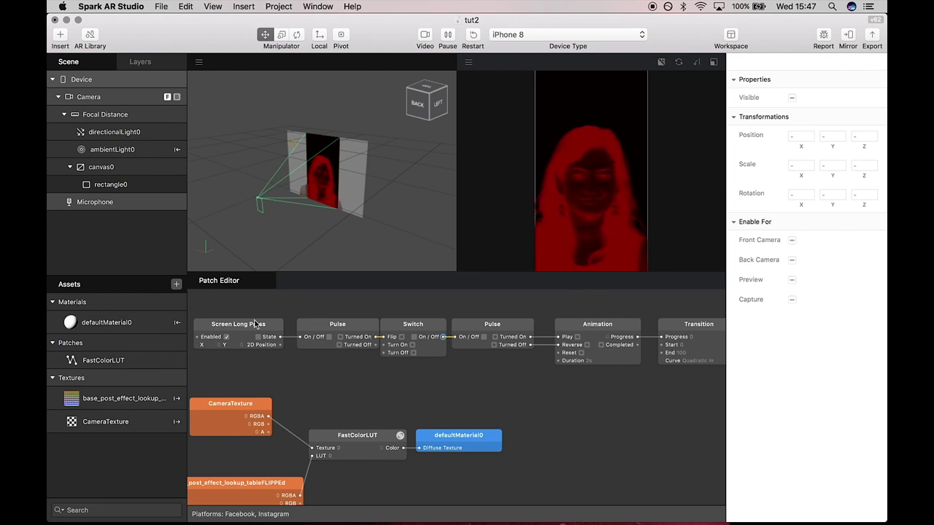
Tap the preview to check that the light toggles off
scroll(542, 306, right, 10)
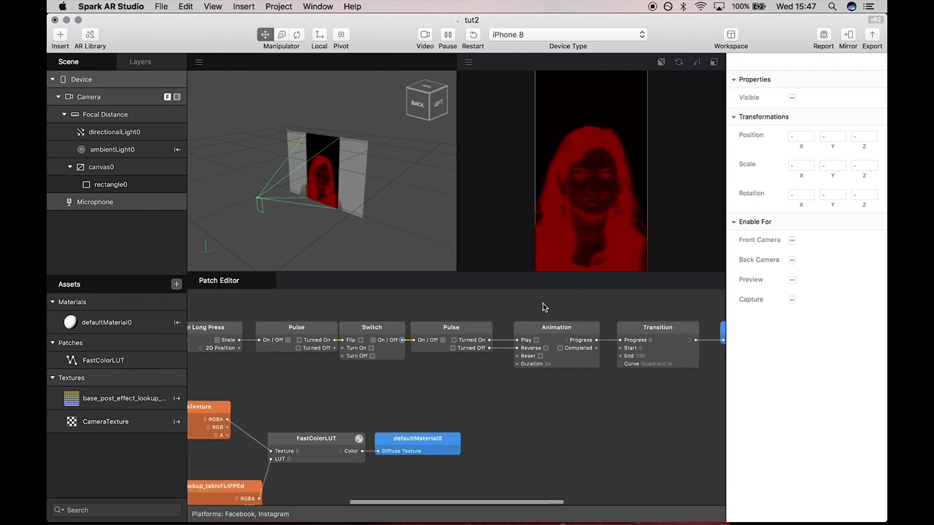
scroll(543, 303, right, 1)
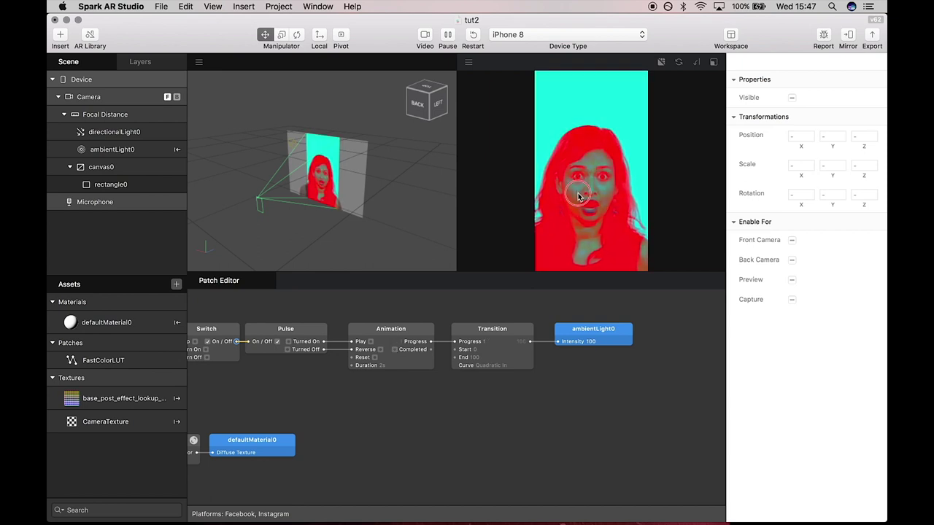
click(577, 196)
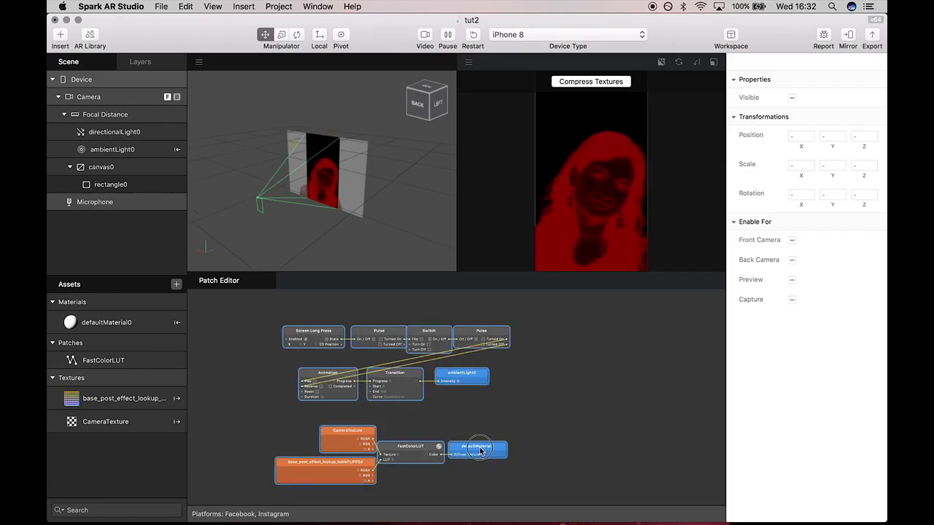
Shift the patches aside, add facetracker0 with facemesh0 via Insert, and orbit to view the mesh
drag(475, 448, 683, 454)
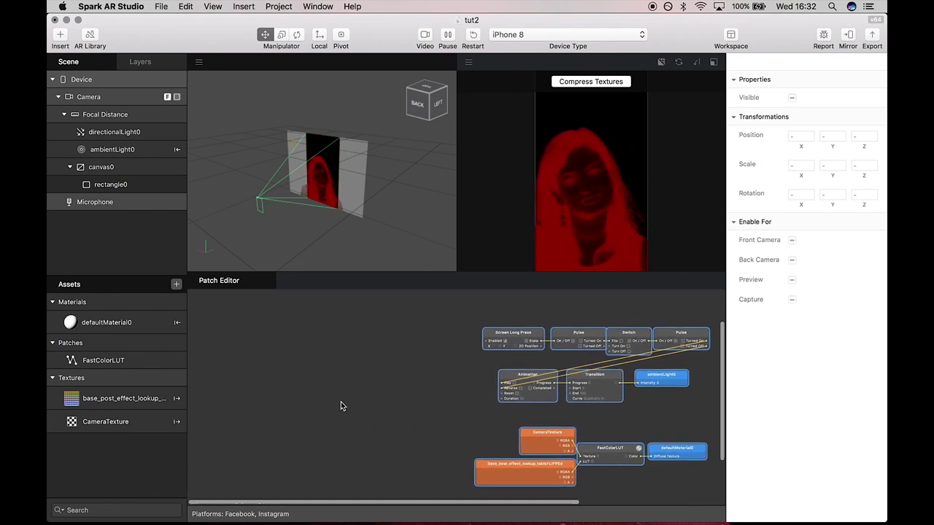
click(296, 384)
click(71, 35)
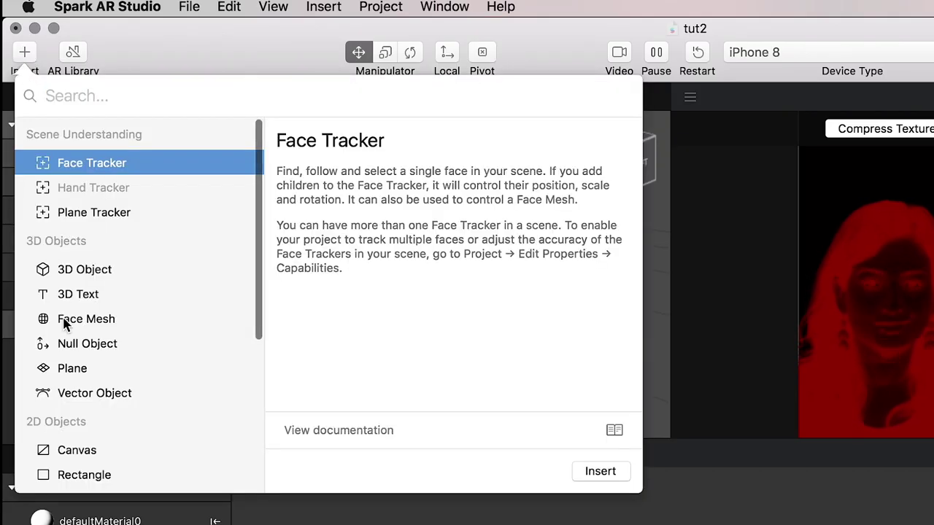
click(64, 321)
double_click(64, 321)
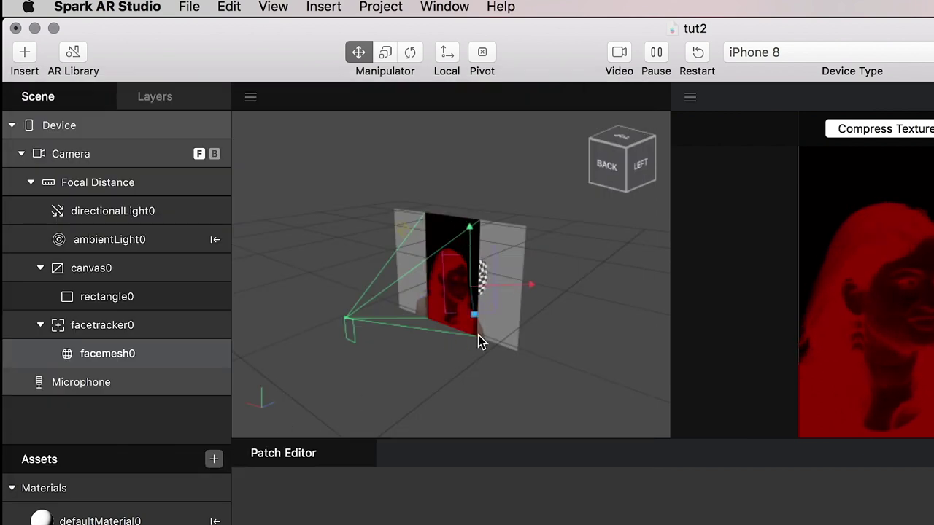
drag(479, 340, 451, 343)
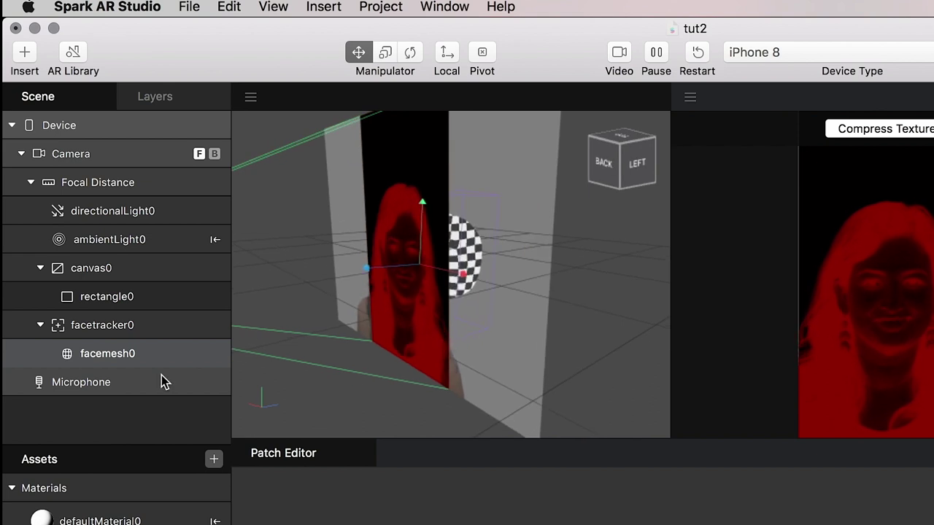
Toggle rectangle0's Visible off and on twice, leaving the camera rectangle visible
click(107, 299)
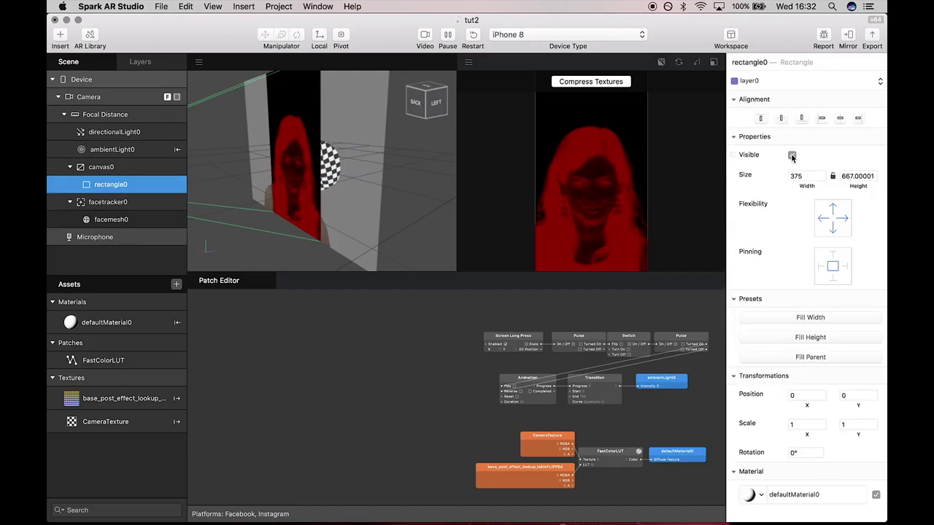
click(791, 155)
click(792, 156)
click(791, 156)
click(792, 156)
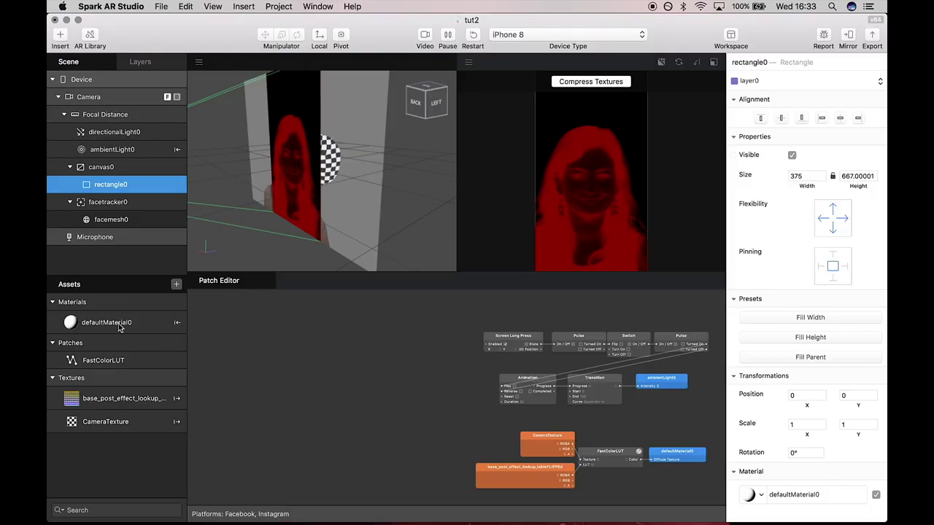
Uncheck Write to Depth in defaultMaterial0's Advanced Render Options
click(110, 324)
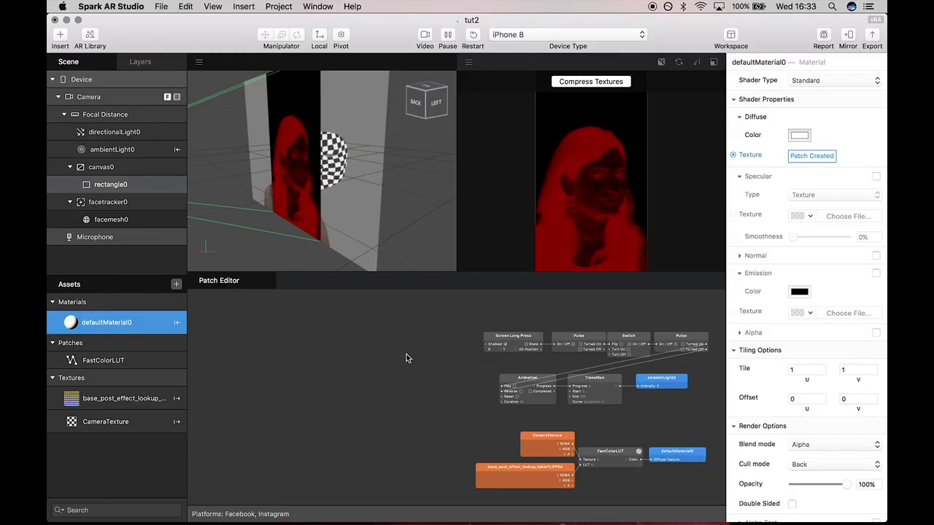
scroll(795, 401, down, 3)
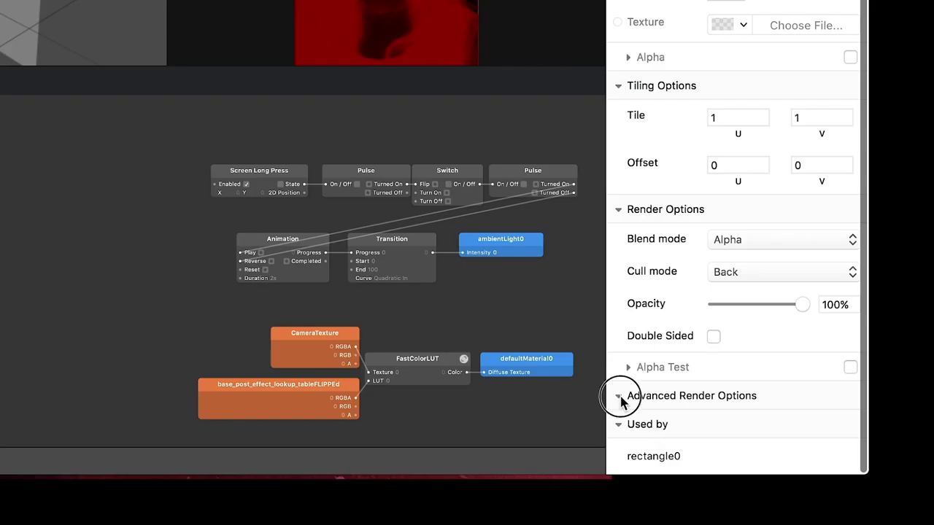
click(619, 396)
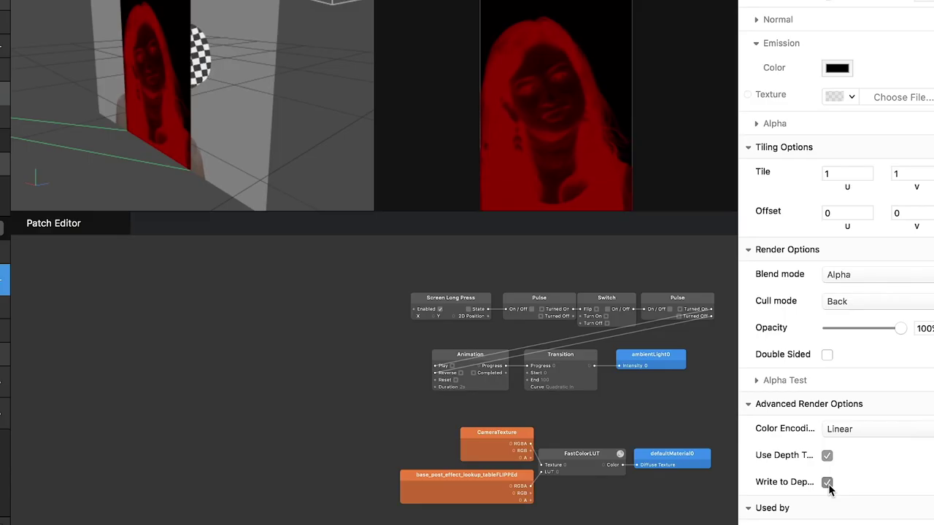
click(713, 394)
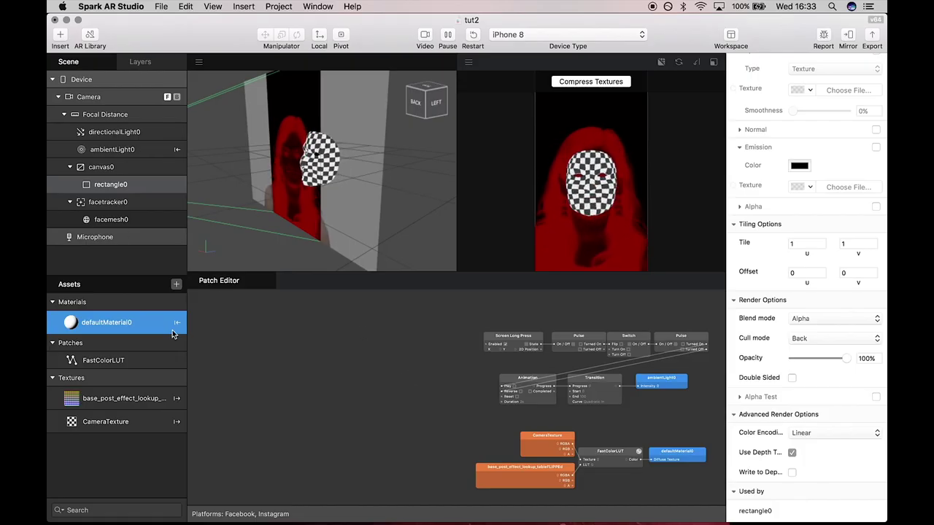
Give facemesh0 a newly created material, defaultMaterial1
click(111, 221)
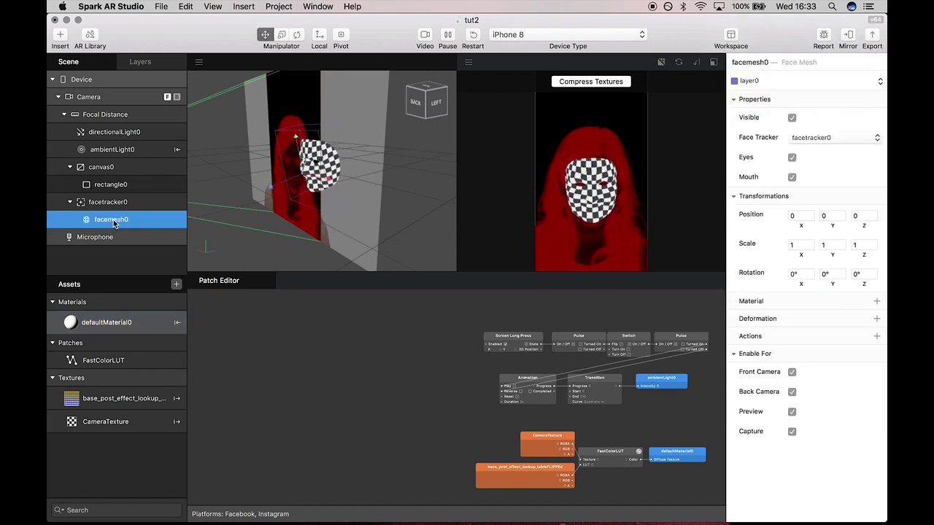
click(876, 301)
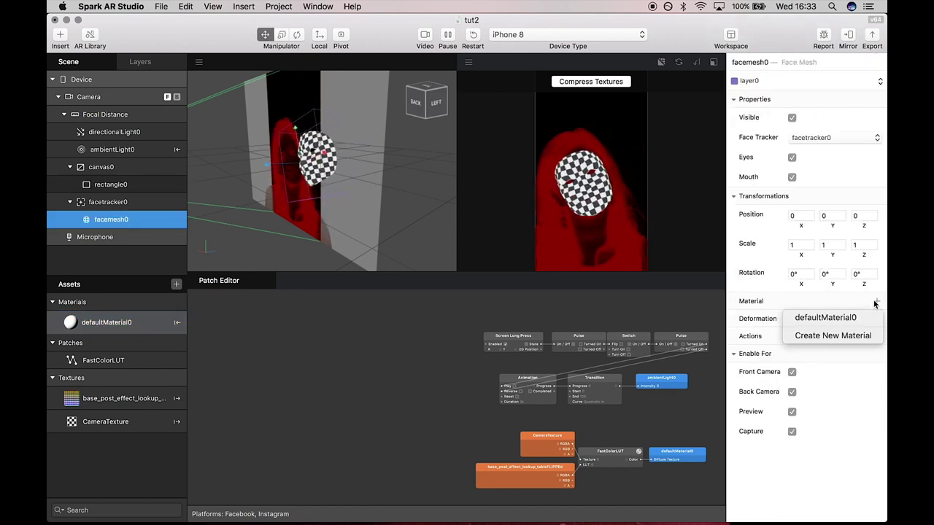
click(834, 335)
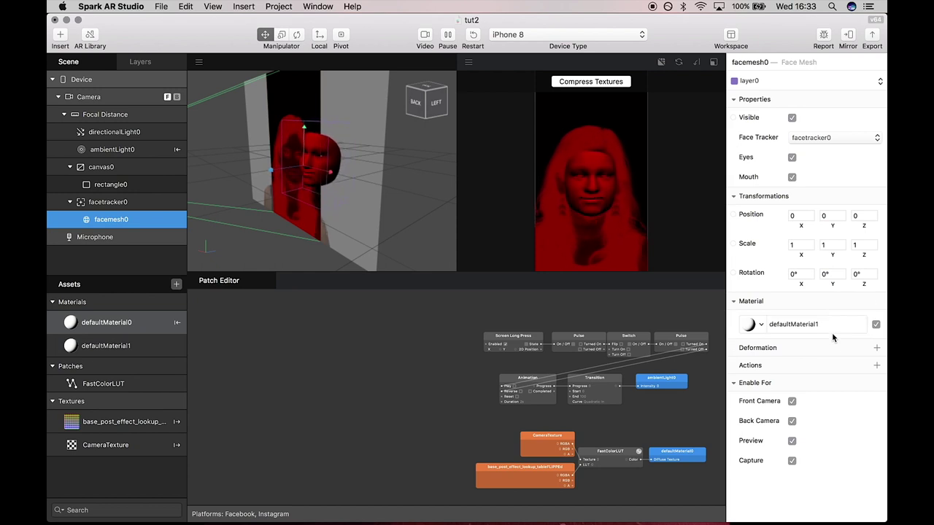
click(762, 325)
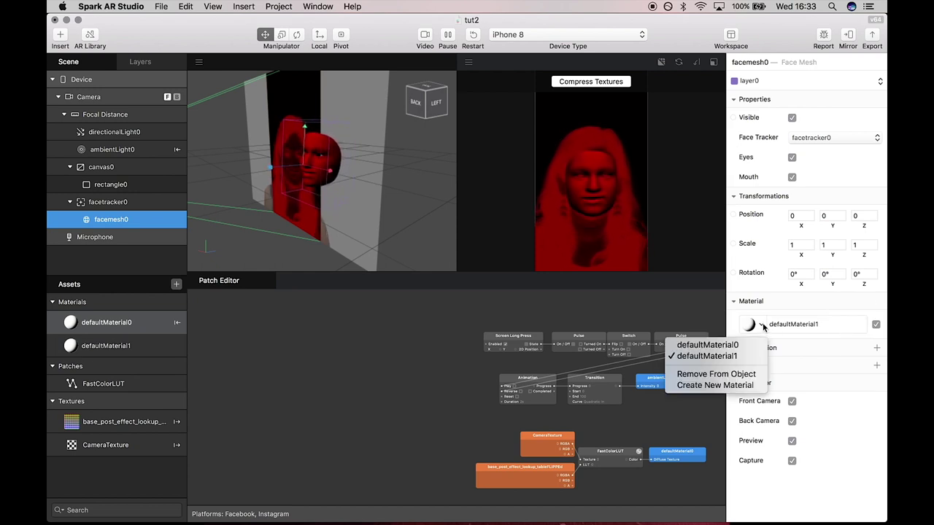
click(370, 284)
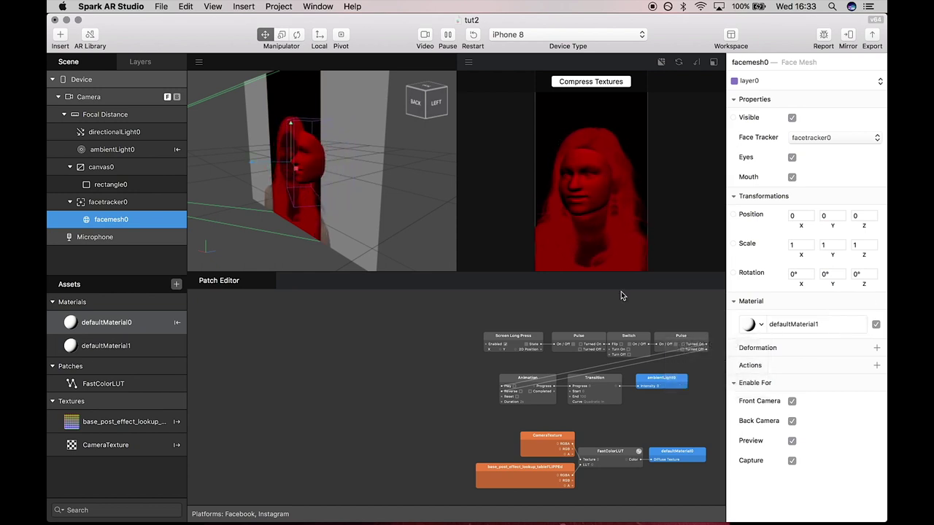
Select defaultMaterial1 in Assets and start renaming it
click(106, 322)
click(108, 348)
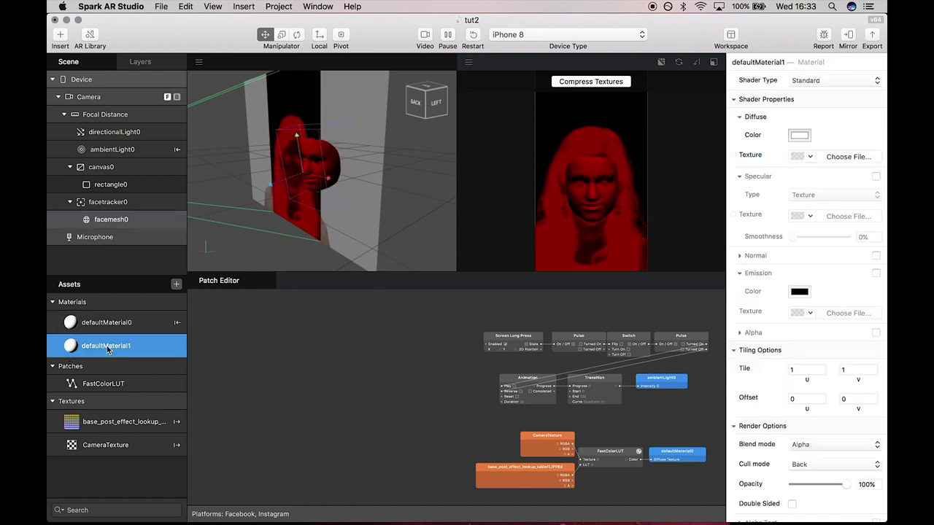
double_click(107, 348)
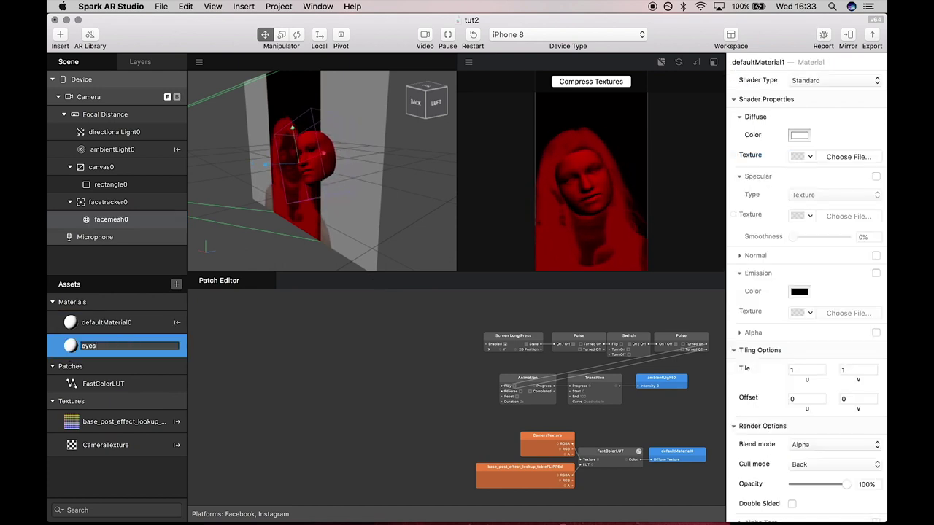
Name the material 'eyes', then import EXT_FACE.FILL.EYES.arp into Assets and drop it into the patch graph
key(Return)
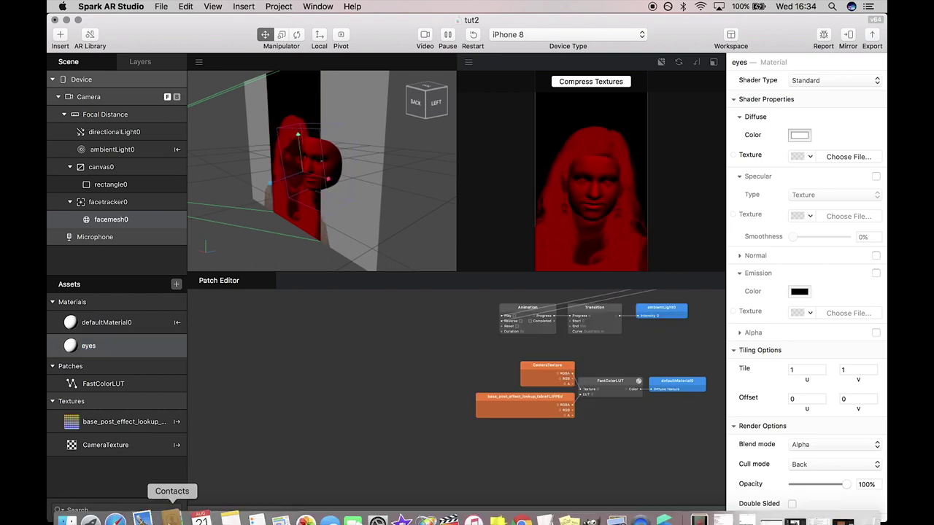
click(60, 515)
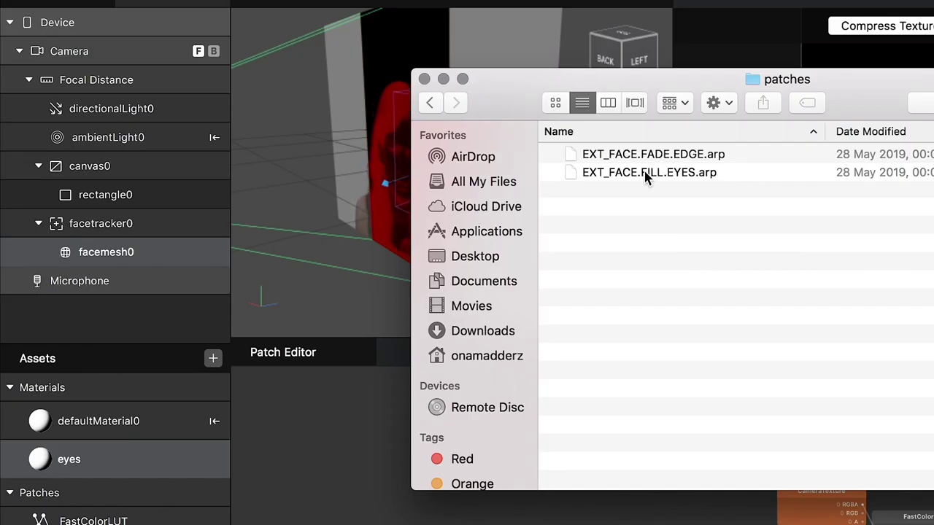
click(440, 173)
drag(646, 178, 145, 486)
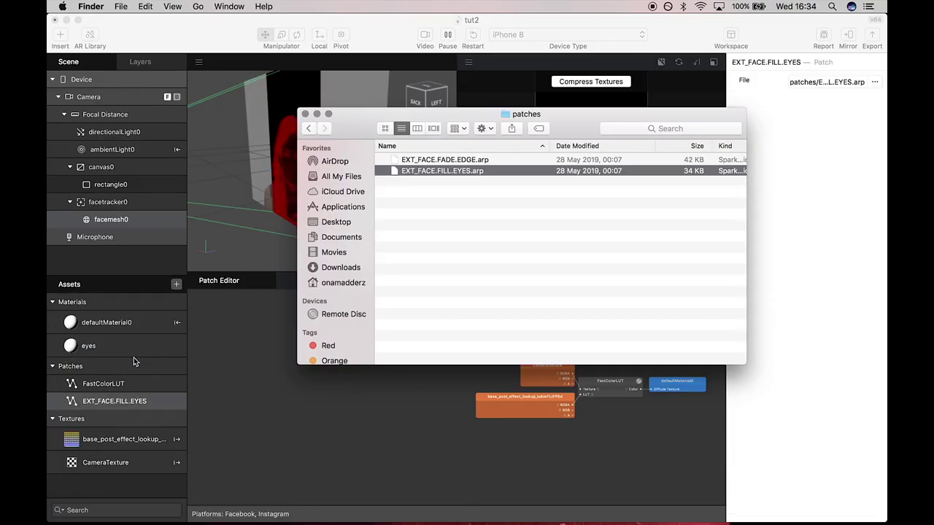
click(301, 493)
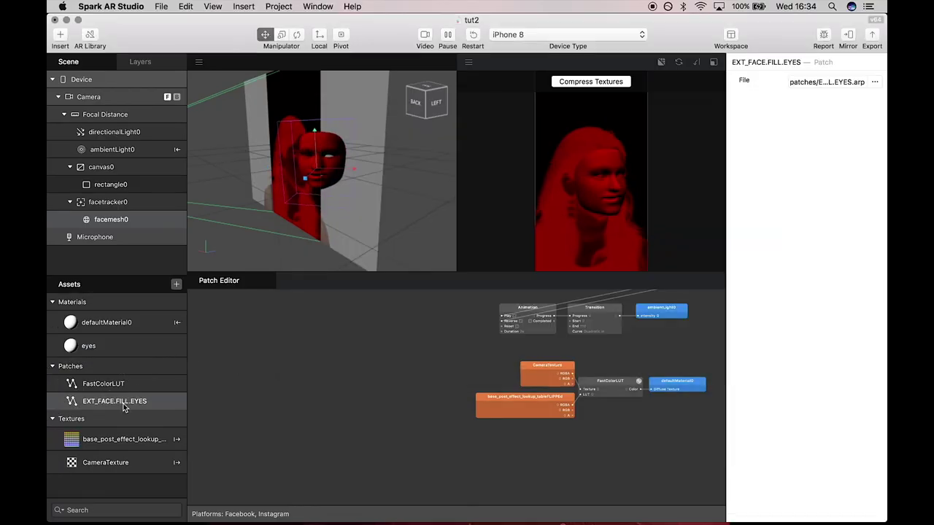
drag(123, 408, 284, 409)
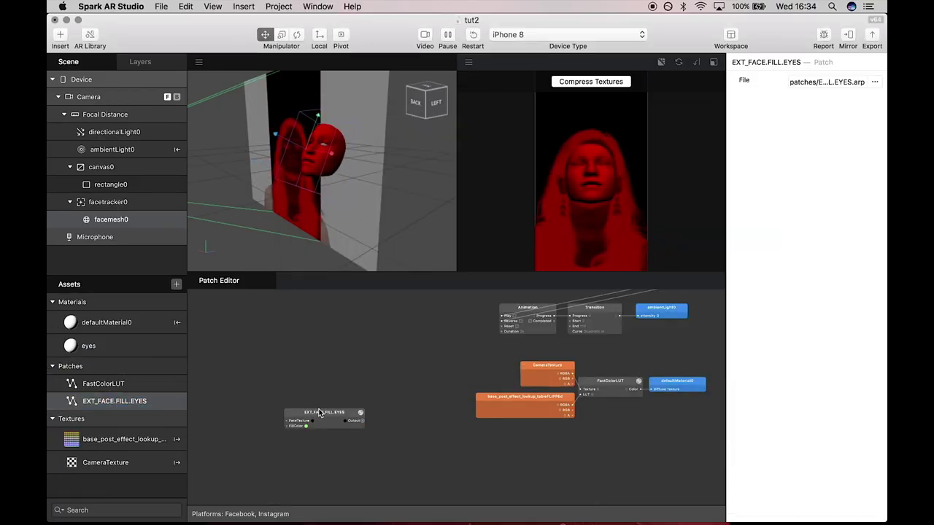
Connect the EXT_FACE.FILL.EYES Output to the eyes material's Diffuse Texture
click(101, 347)
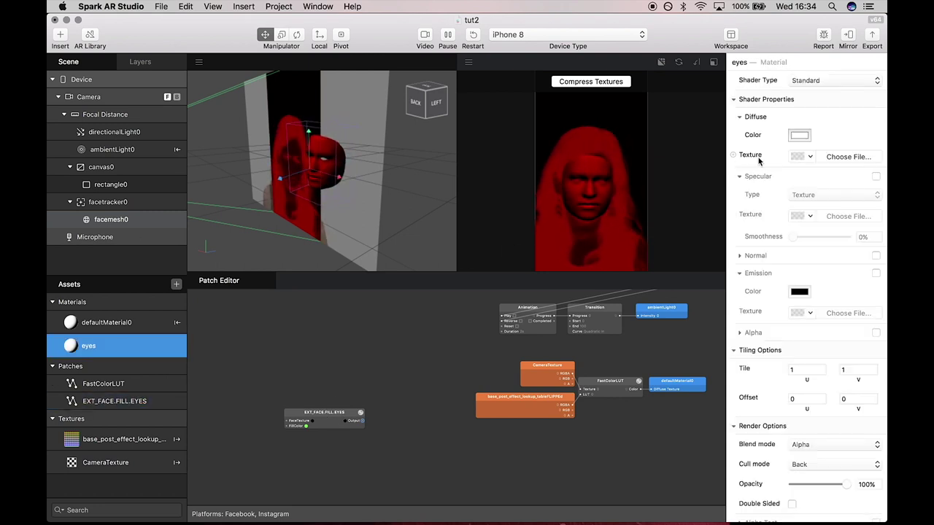
click(734, 155)
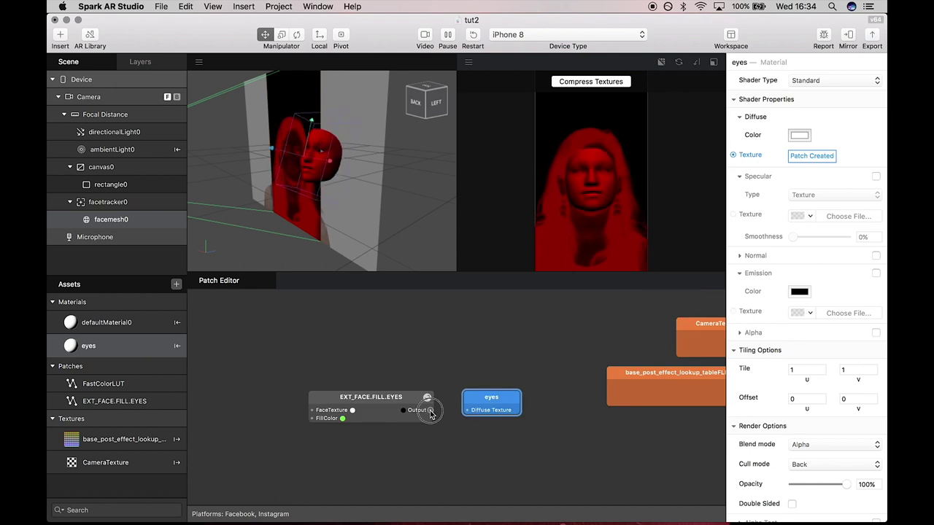
drag(431, 411, 463, 417)
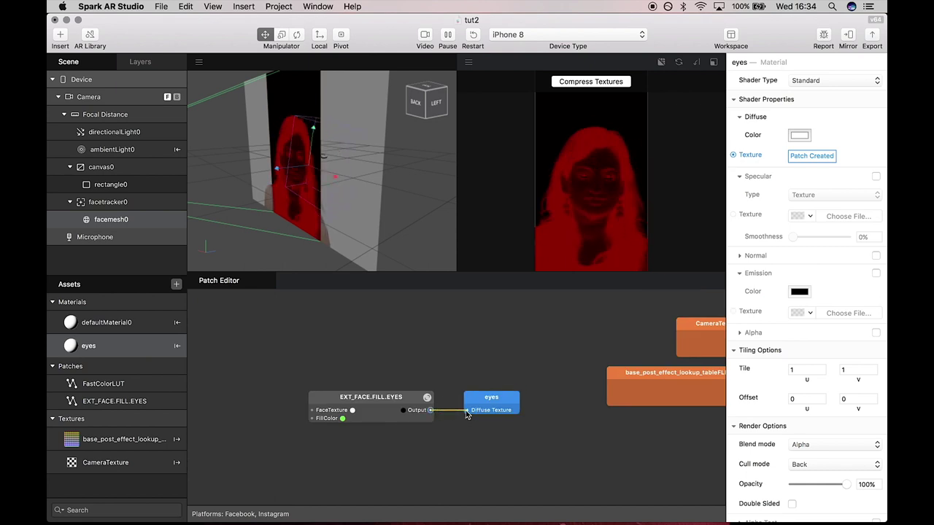
Set the eye patch's FillColor to red
click(343, 419)
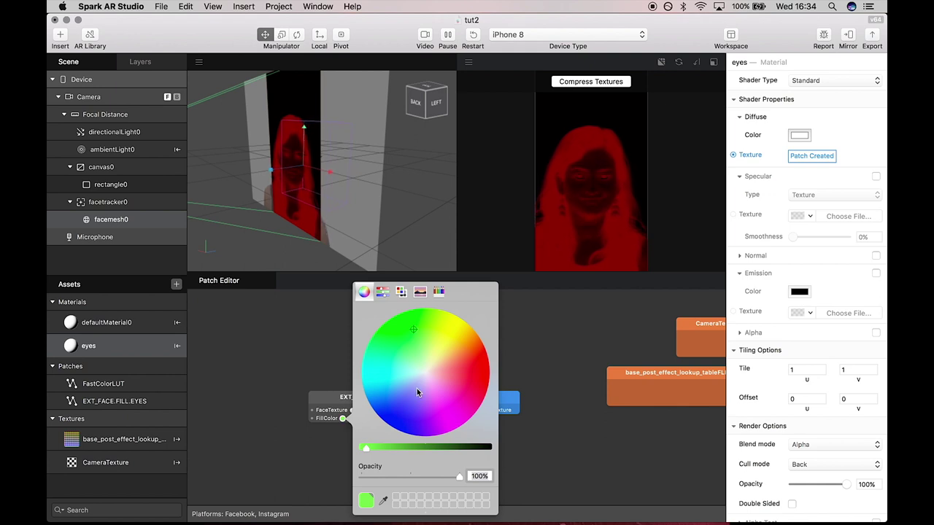
drag(478, 371, 500, 374)
click(337, 340)
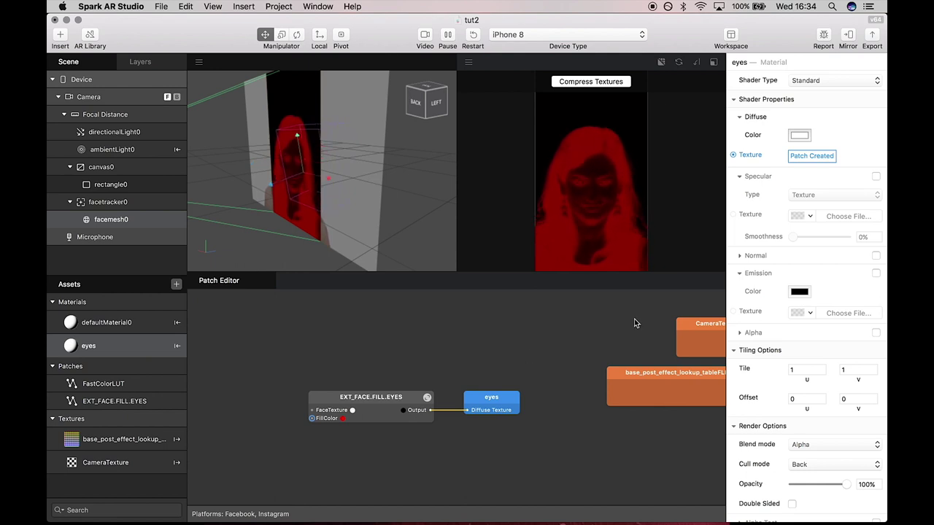
Untick Eyes on facemesh0 and set the eyes material's Blend mode to Add
click(118, 222)
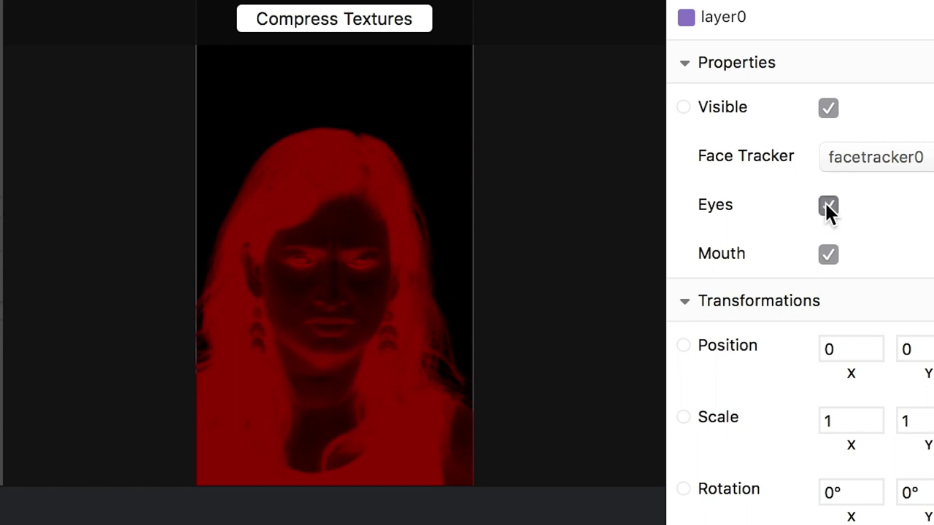
click(792, 158)
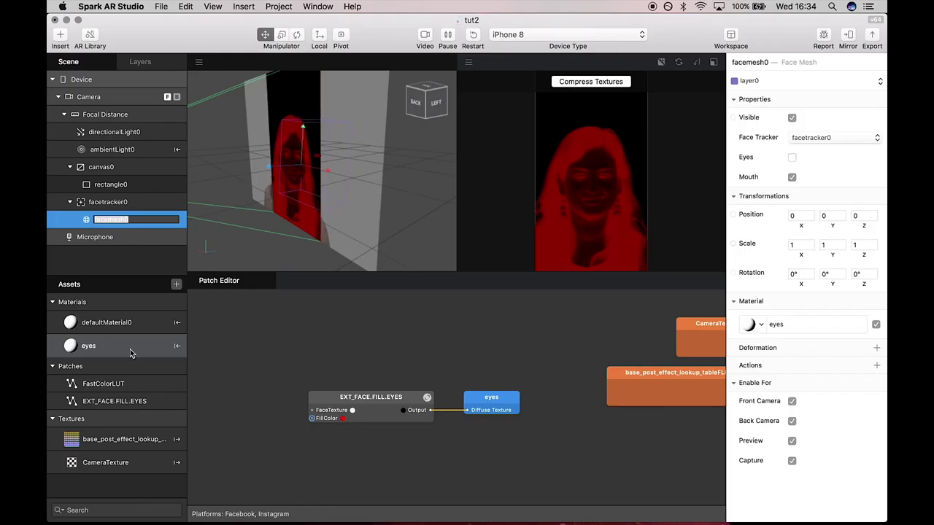
click(130, 349)
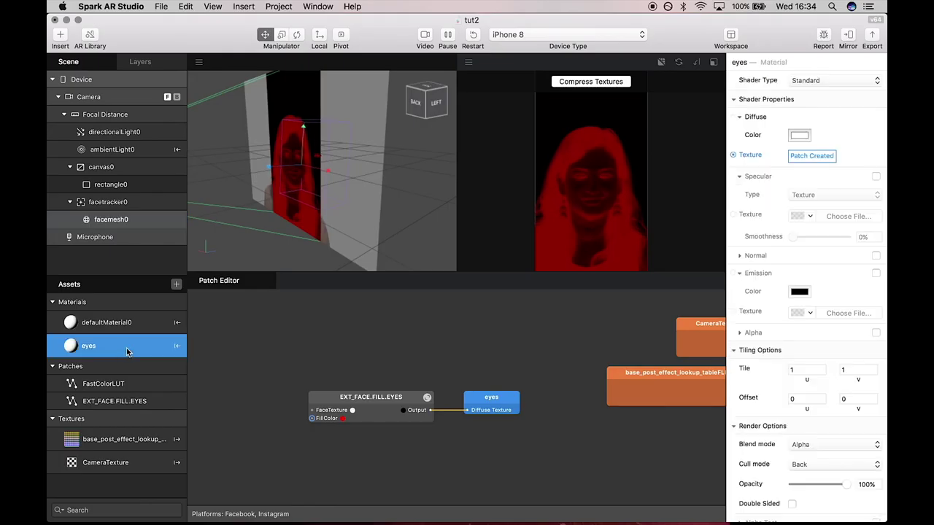
click(809, 444)
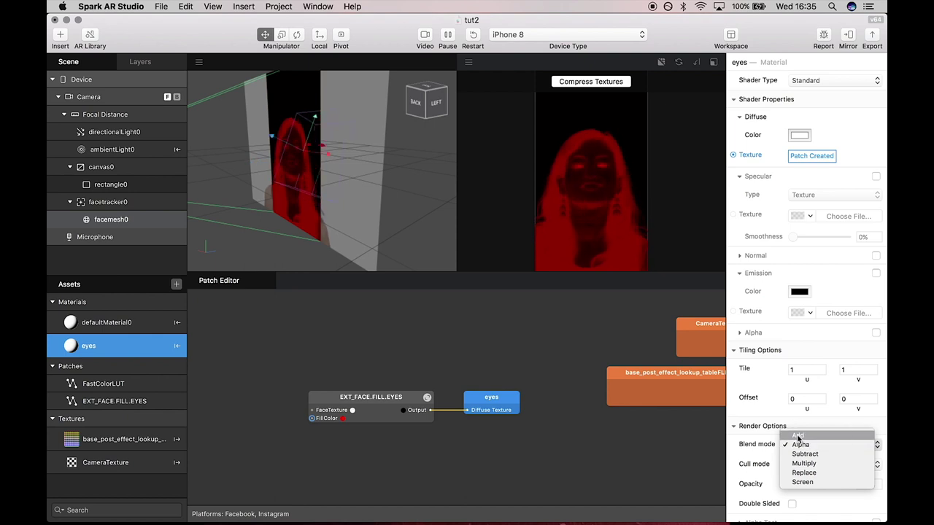
click(798, 439)
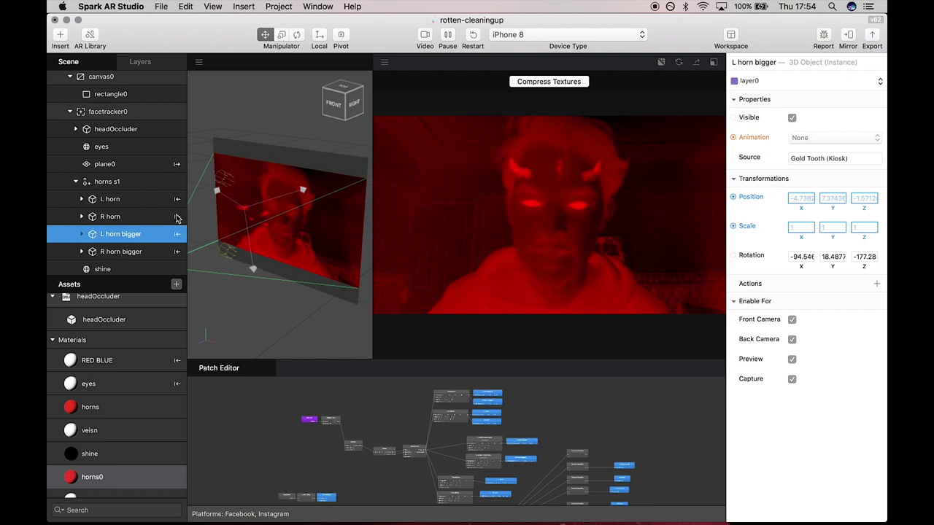
Inspect the R horn, L horn and L horn bigger objects, tapping the preview to switch the colour effect
click(125, 217)
click(122, 201)
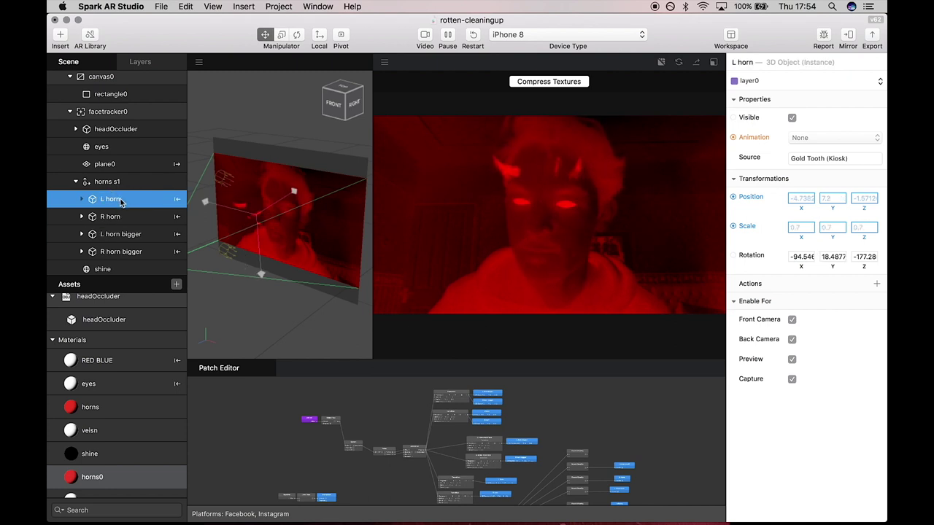
click(451, 157)
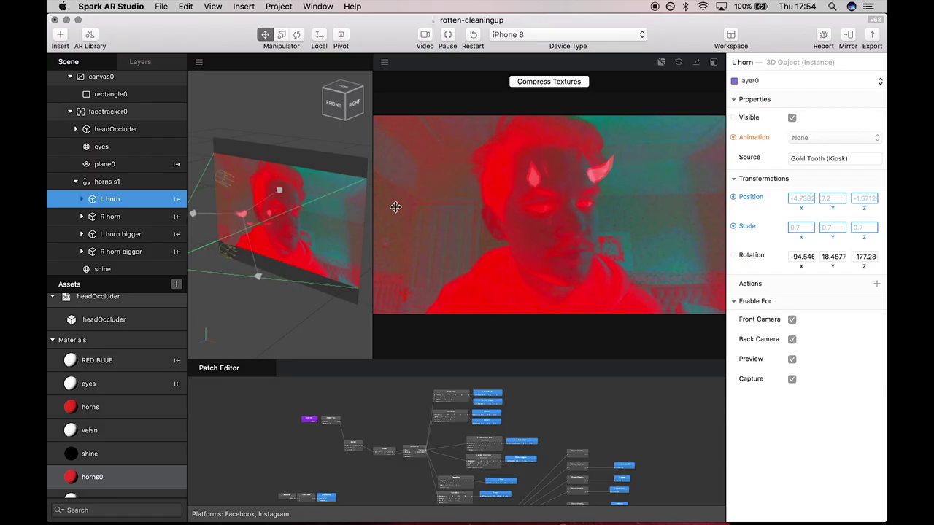
click(145, 237)
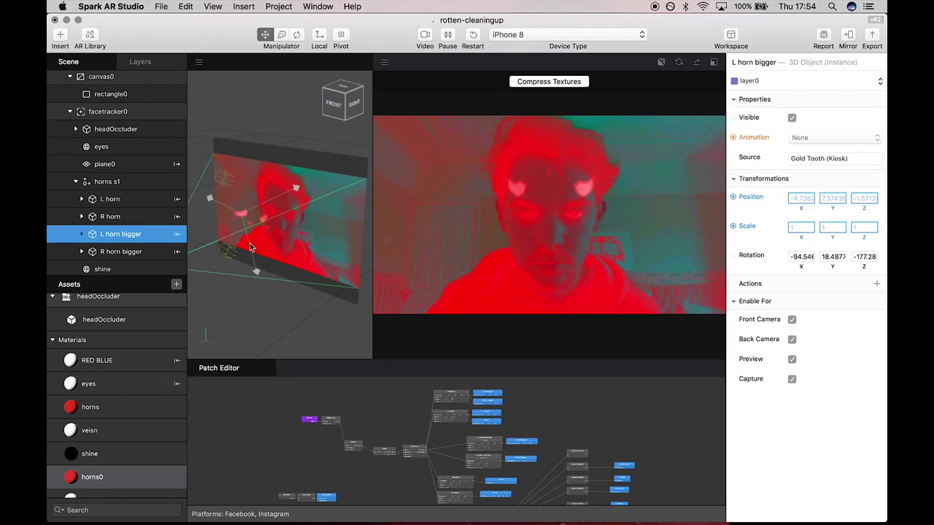
scroll(127, 254, down, 2)
scroll(128, 254, up, 3)
Bring up the horns material and scroll to its red albedo, 39% metallic, 54% roughness and Add blending
click(100, 409)
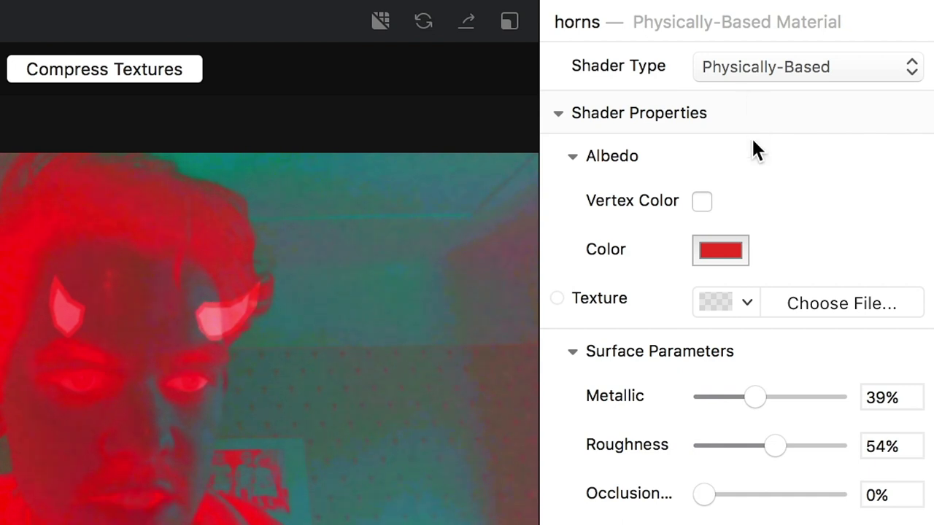
scroll(802, 149, down, 3)
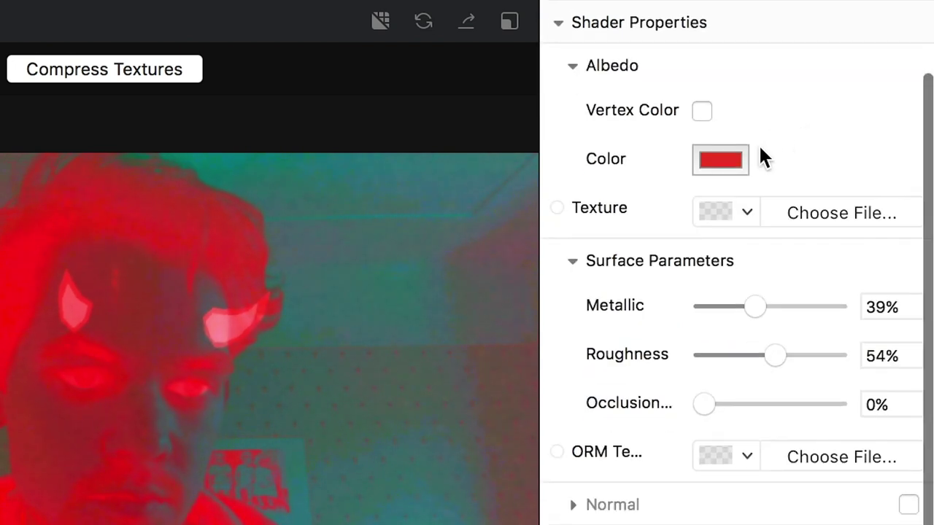
scroll(795, 169, down, 3)
scroll(795, 170, down, 3)
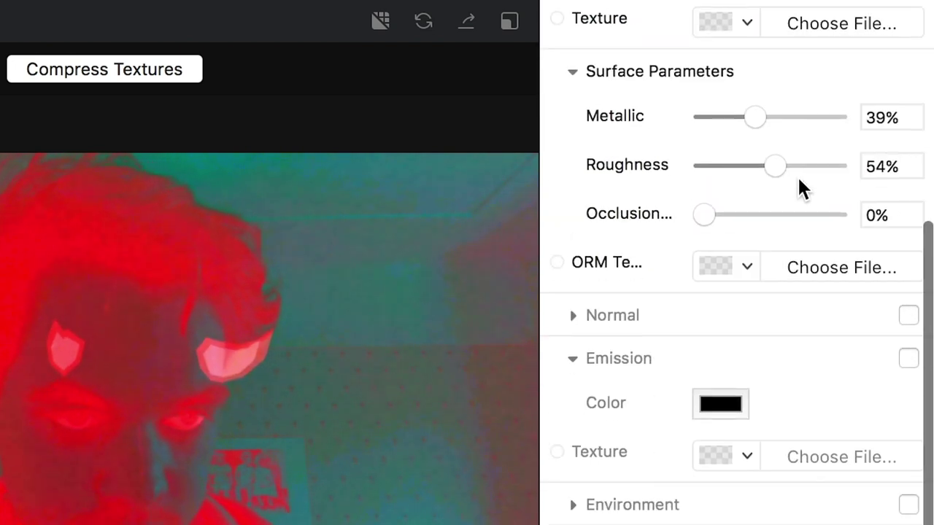
scroll(735, 394, down, 1)
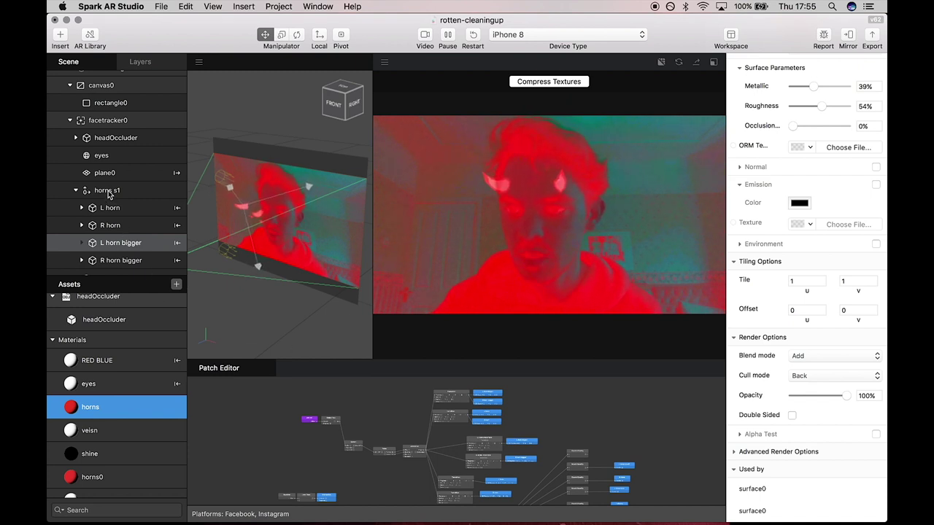
Enlarge the tap patch graph, tap the preview twice to grow the horns, then show plane0's properties
scroll(278, 423, up, 5)
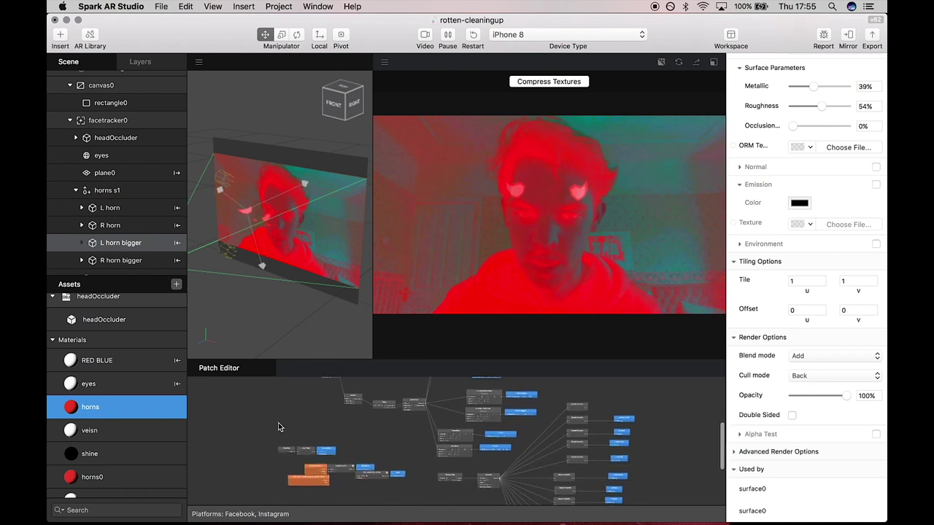
click(278, 422)
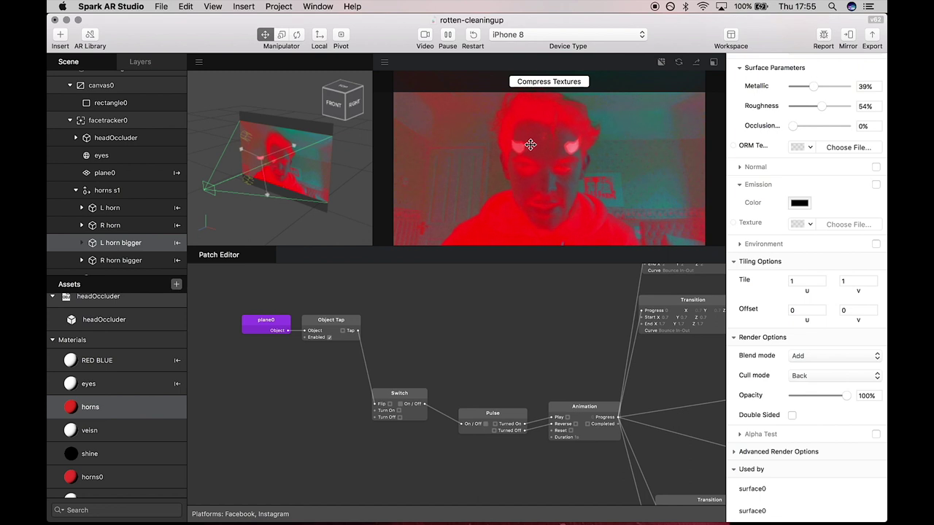
click(446, 159)
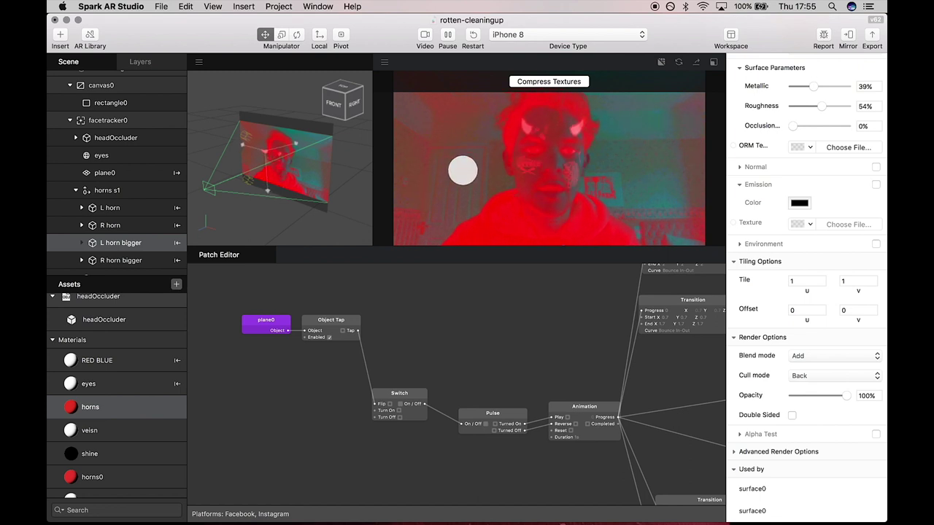
click(469, 183)
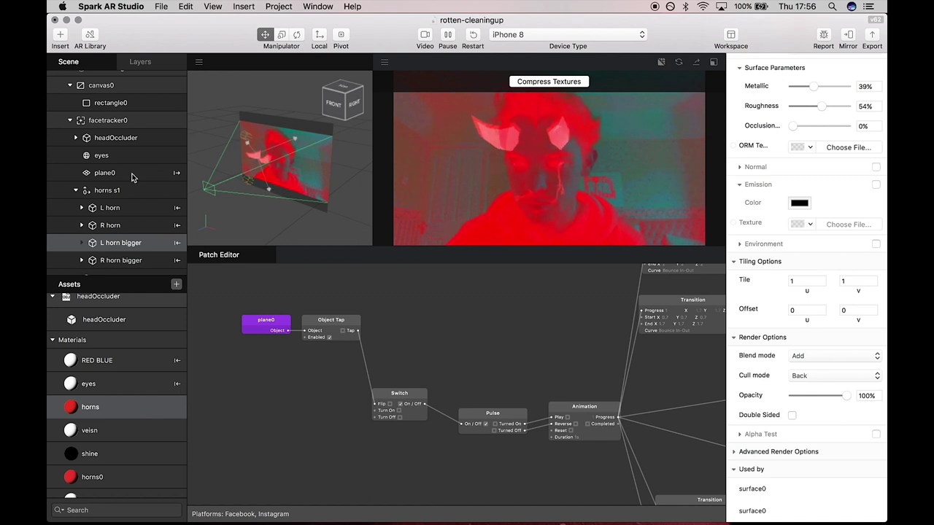
click(116, 173)
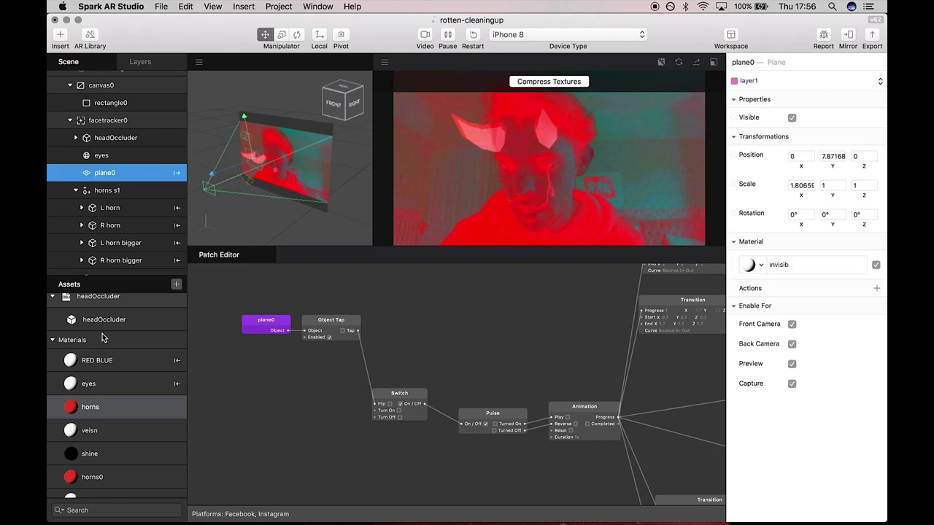
Set the invisib material to 79% opacity and create a plane0 patch feeding the Object Tap node
scroll(102, 338, down, 3)
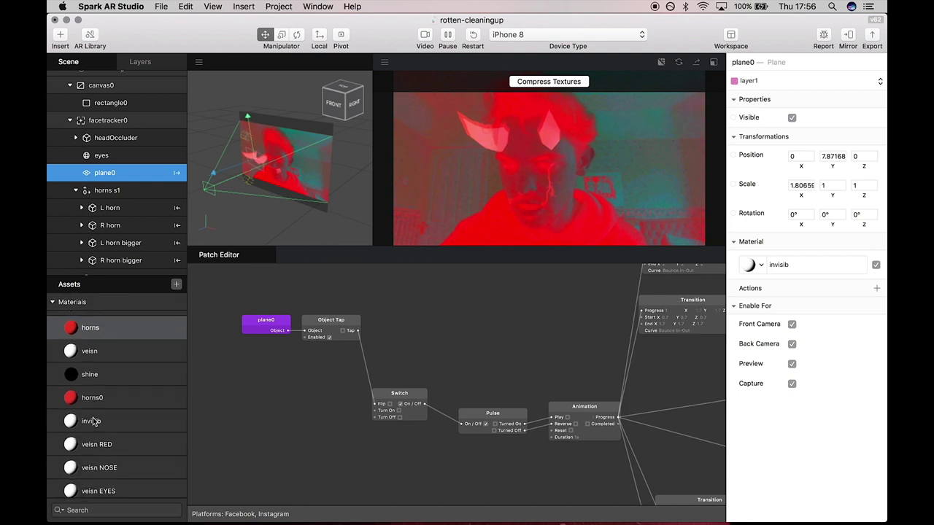
click(94, 422)
scroll(797, 379, down, 2)
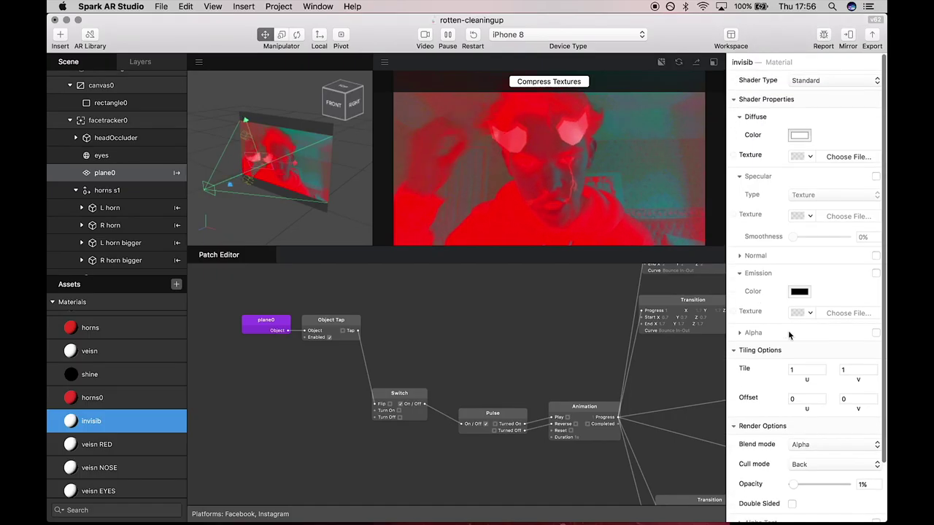
scroll(795, 350, down, 2)
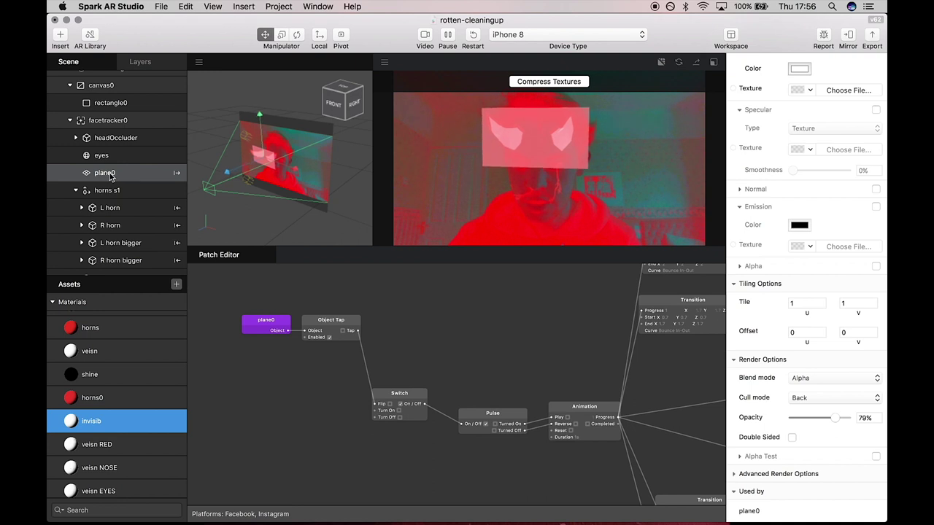
right_click(110, 176)
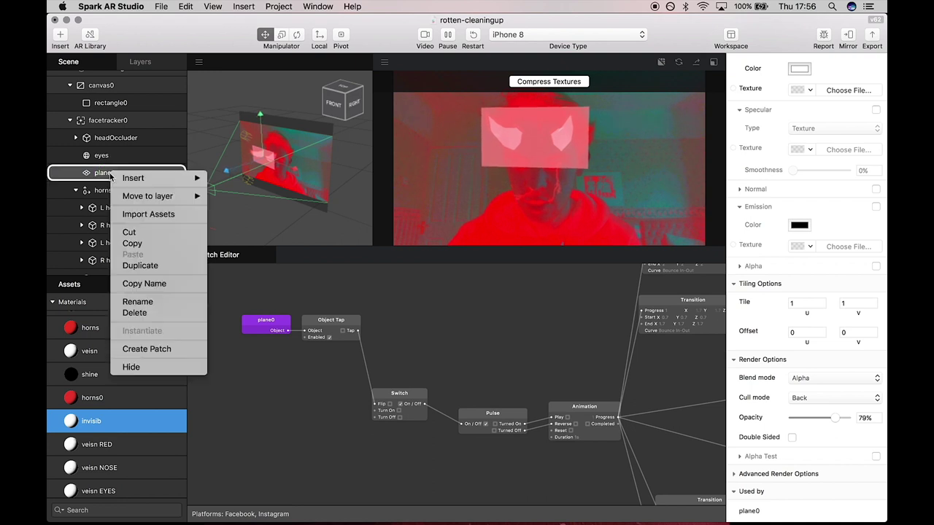
click(145, 350)
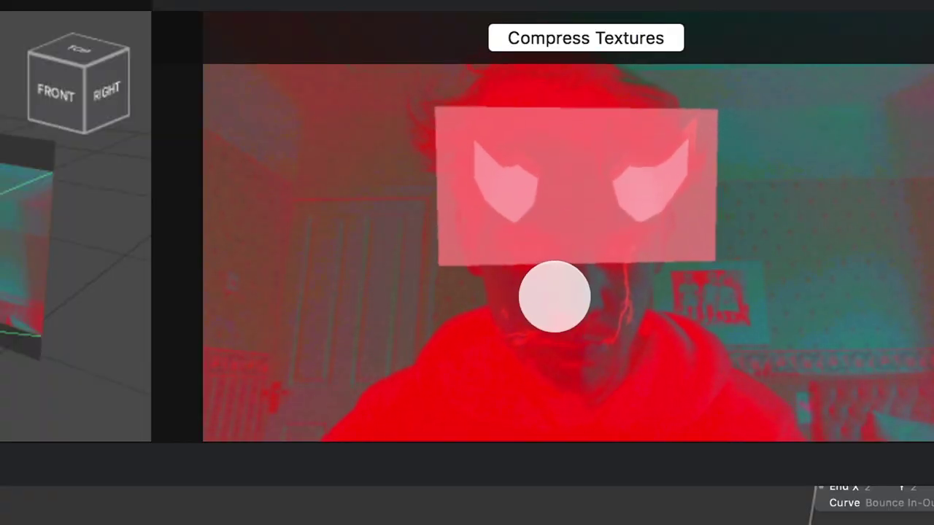
Tap the forehead plane and beside the face to test horn growth and tattoos
click(606, 202)
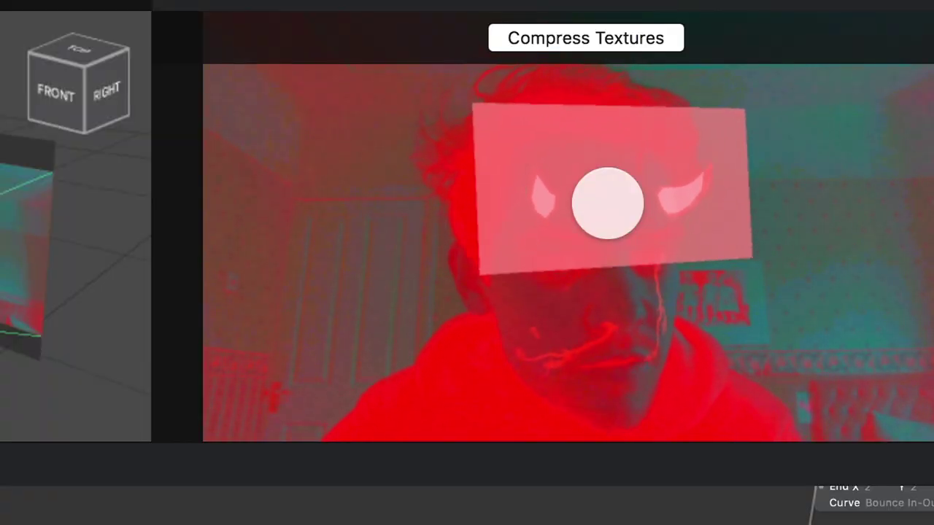
click(419, 180)
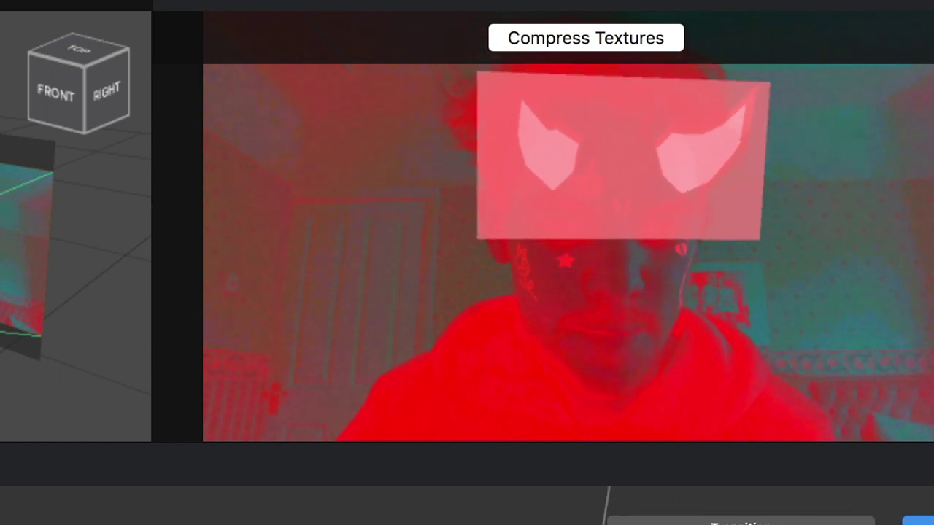
click(597, 142)
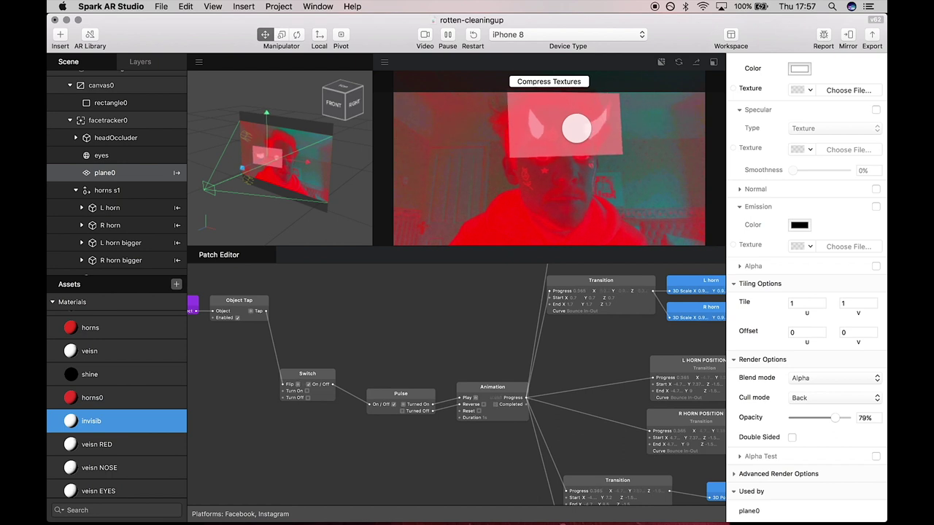
scroll(555, 349, up, 3)
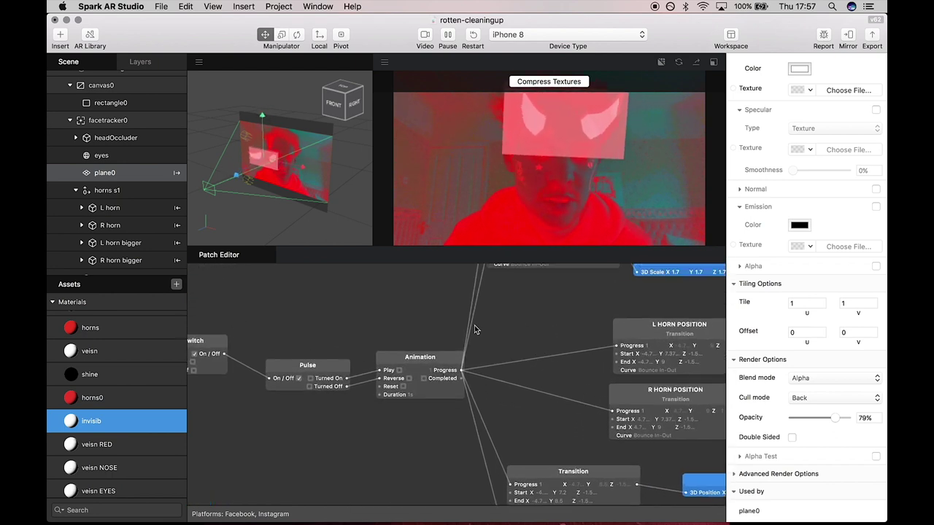
scroll(522, 317, up, 5)
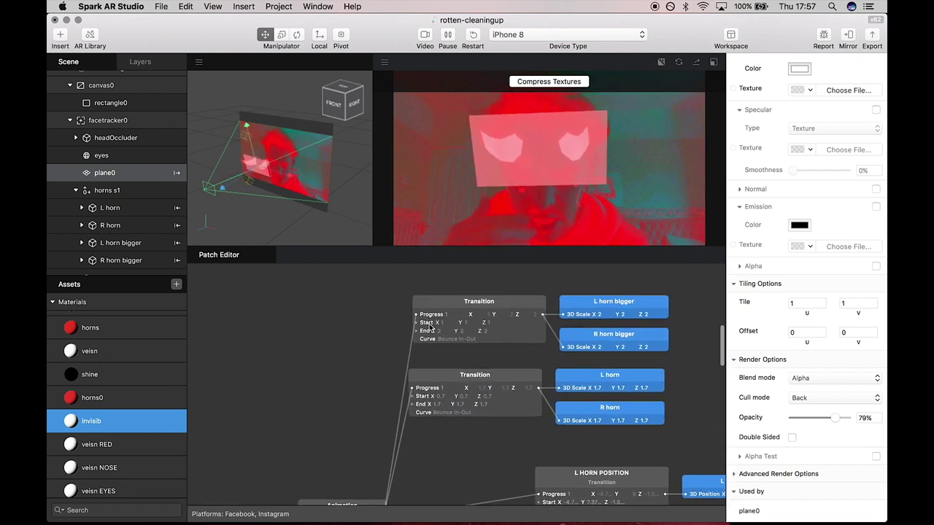
scroll(592, 293, right, 3)
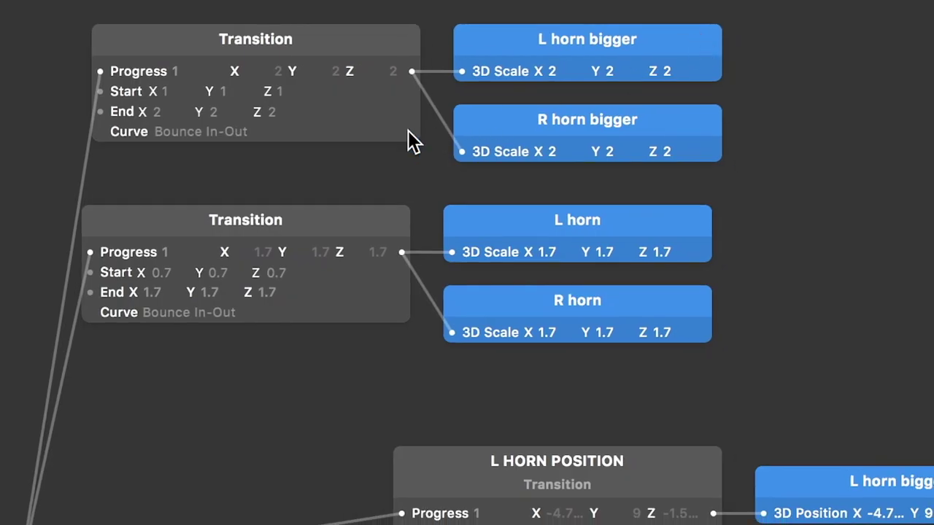
scroll(412, 142, down, 2)
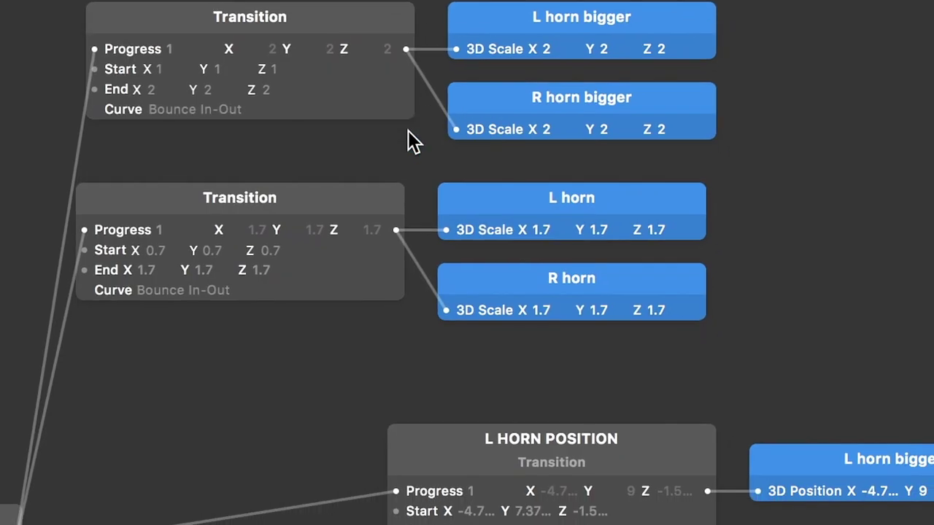
scroll(445, 142, down, 1)
scroll(583, 222, down, 3)
scroll(184, 146, right, 3)
scroll(182, 142, right, 1)
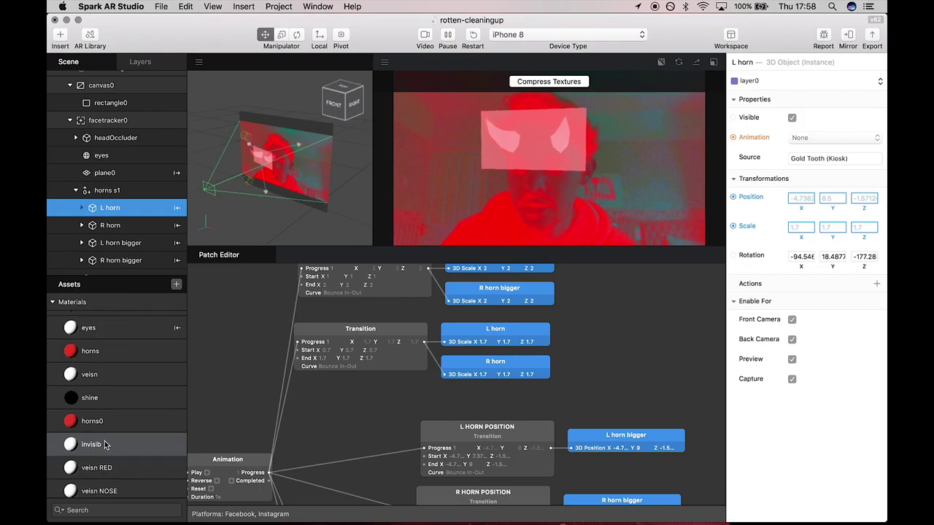
Drag the invisib material's Opacity slider down to 1%
click(91, 444)
click(837, 485)
drag(814, 484, 796, 484)
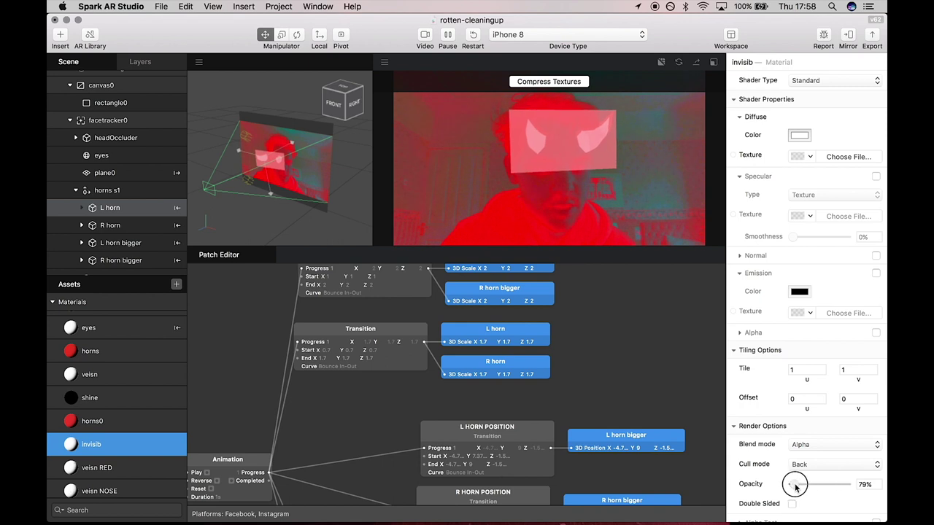
Select the L horn and tap the preview repeatedly to grow and shrink the horns
double_click(118, 208)
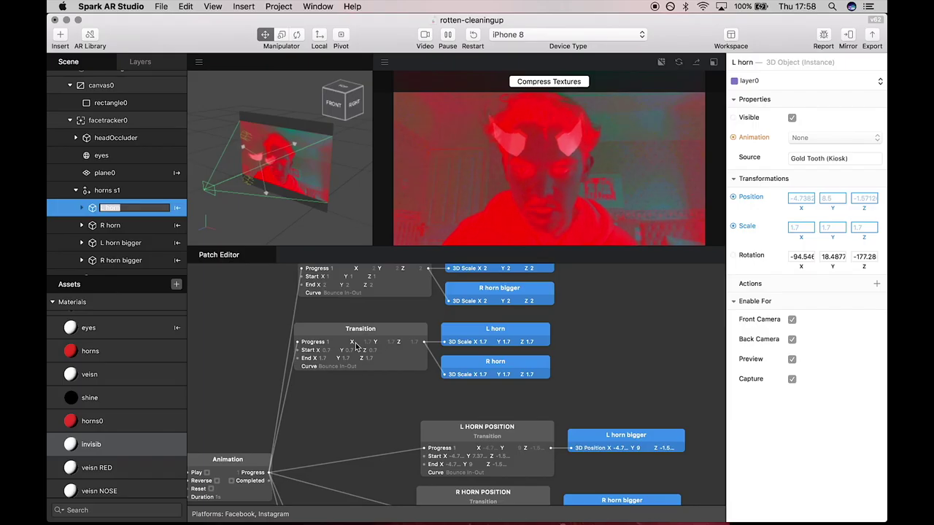
click(553, 162)
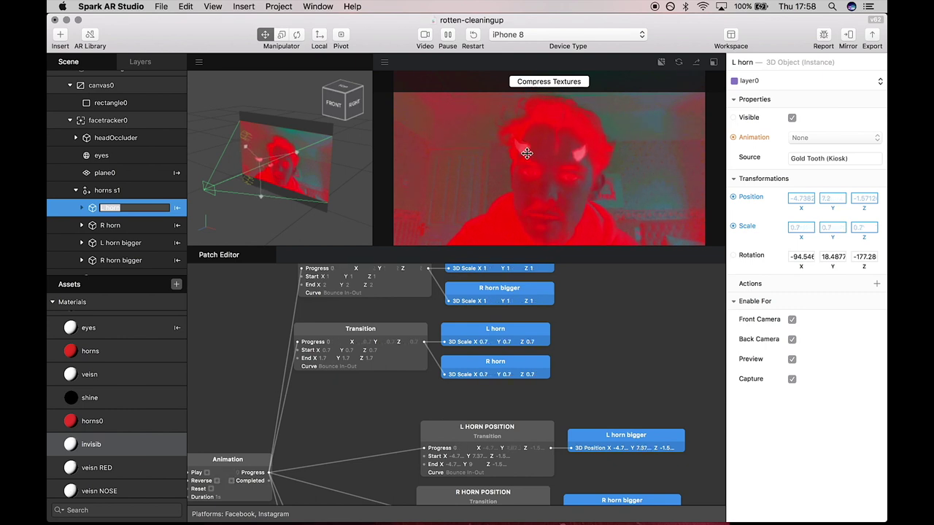
click(527, 153)
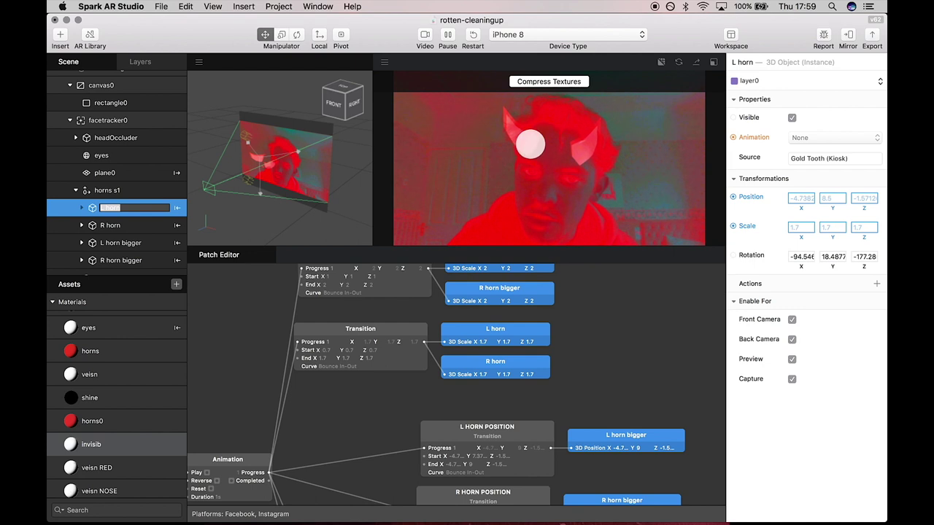
click(530, 143)
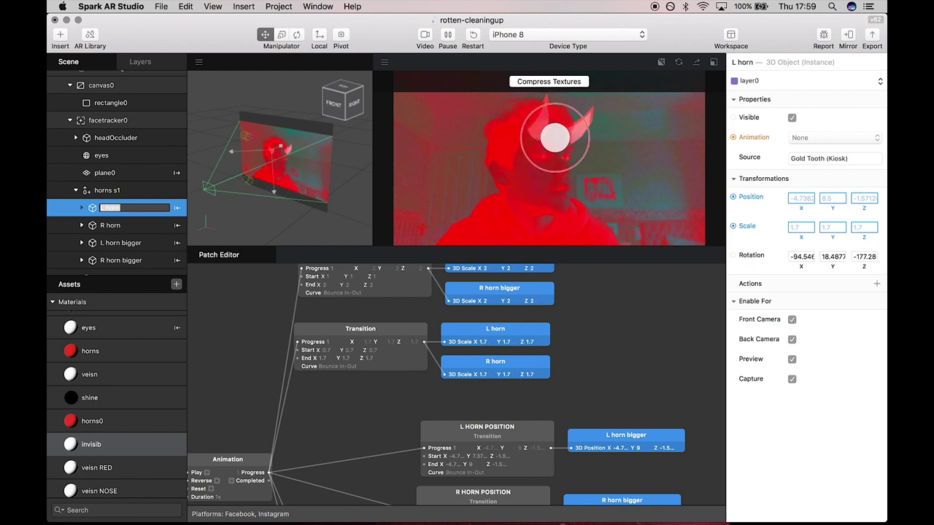
scroll(454, 330, up, 3)
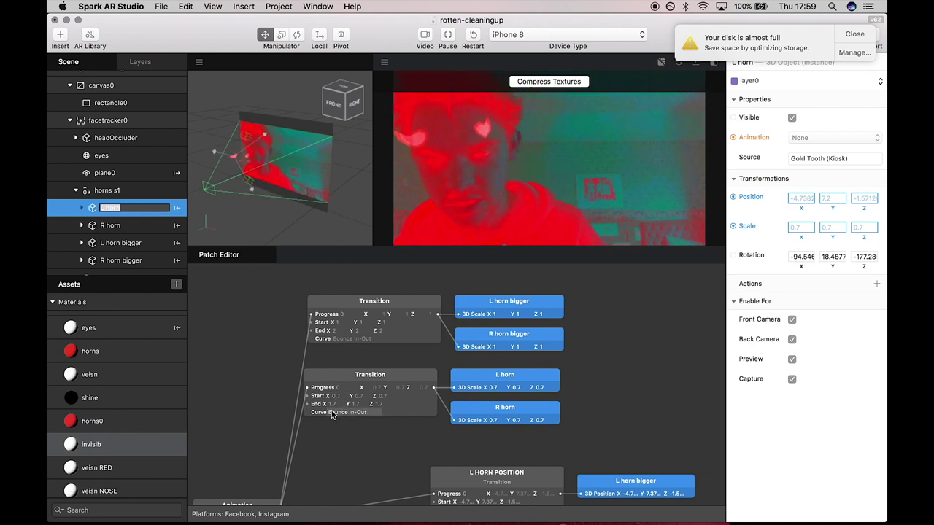
Tap the preview to test the horns growing on the red face
scroll(359, 417, down, 1)
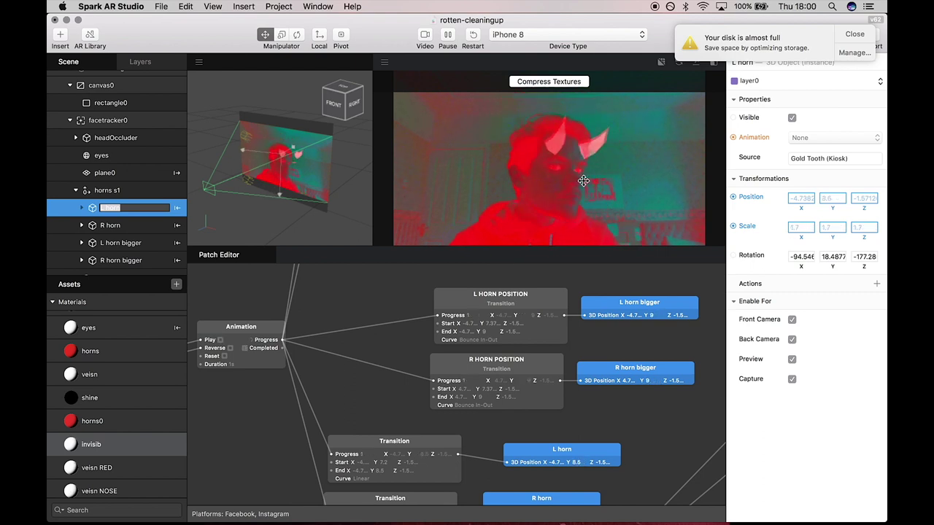
click(547, 141)
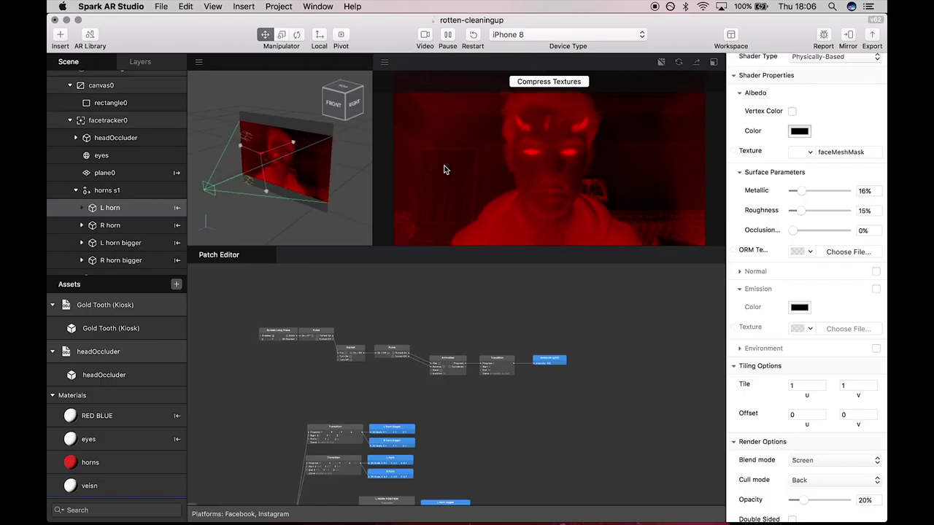
Tap the preview twice to cycle tattoos, then scroll the Patch Editor to the Equals Exactly nodes
drag(478, 172, 463, 178)
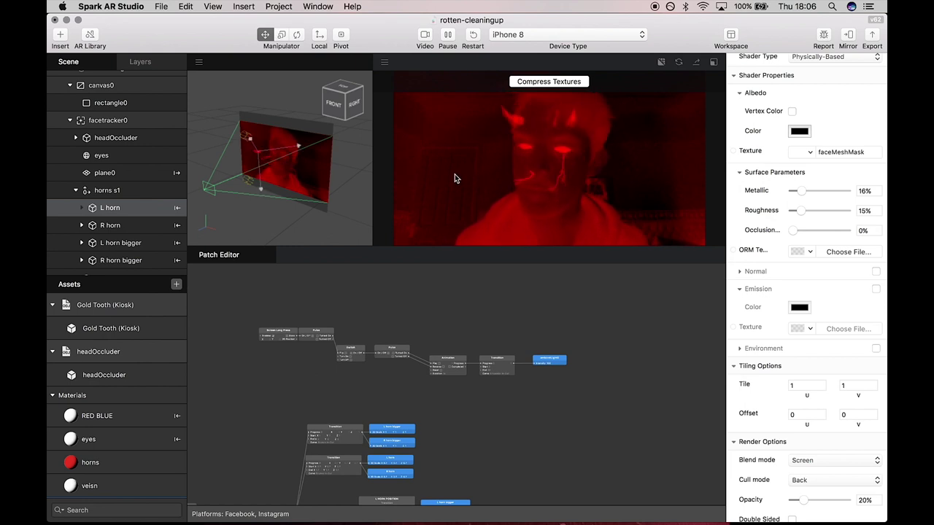
click(455, 174)
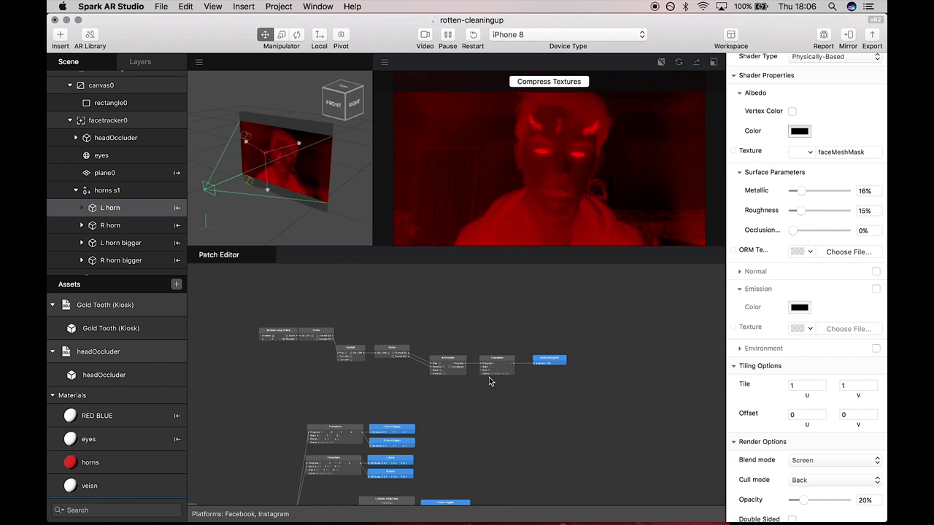
scroll(489, 379, down, 3)
scroll(489, 377, down, 5)
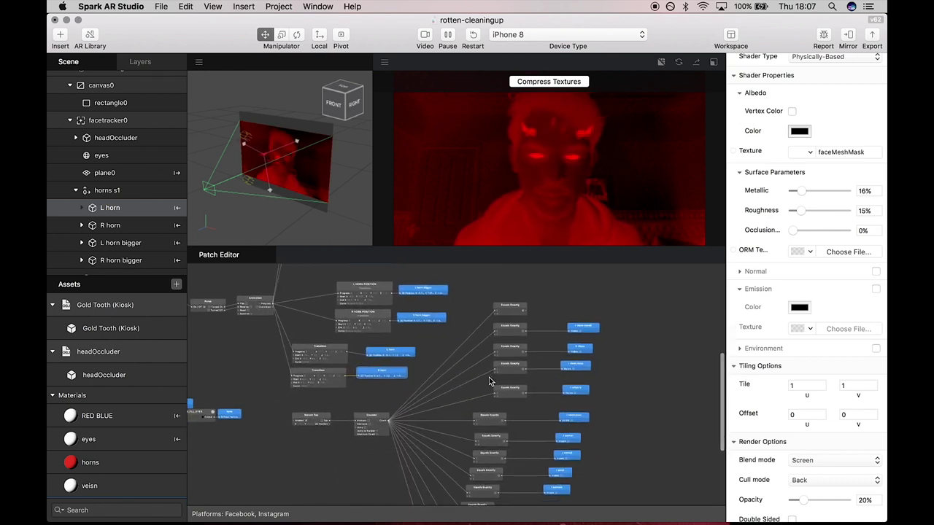
scroll(489, 381, down, 2)
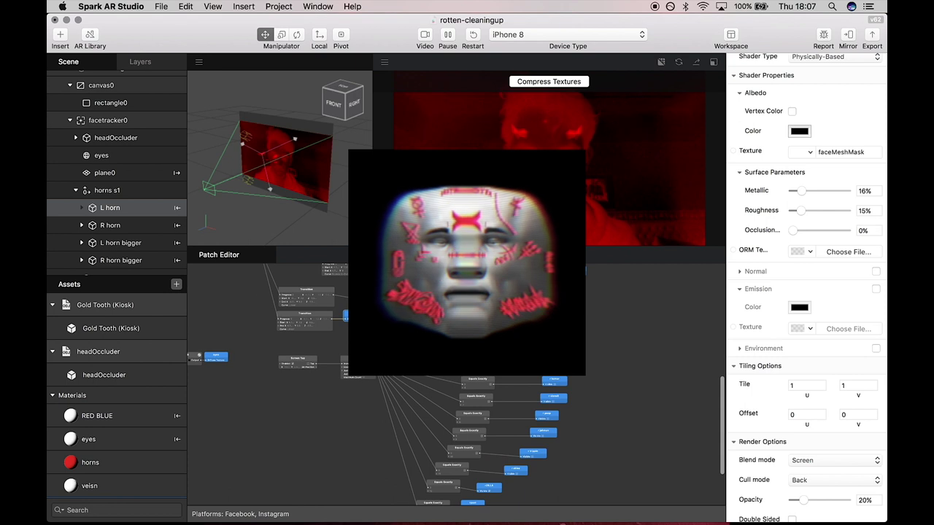
Pan and zoom the Patch Editor across the Screen Tap, Counter and Equals Exactly nodes
scroll(460, 380, up, 3)
scroll(460, 380, up, 2)
scroll(459, 380, right, 2)
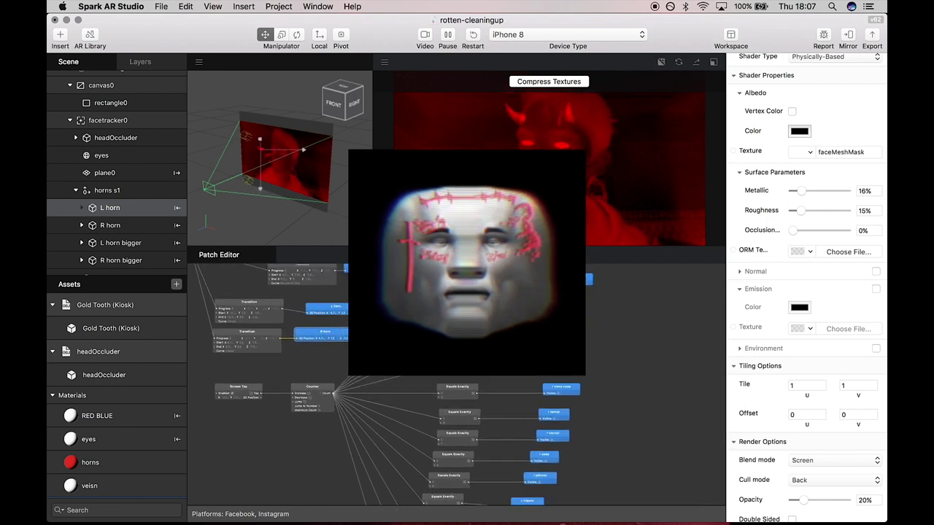
scroll(303, 417, up, 2)
scroll(303, 416, right, 2)
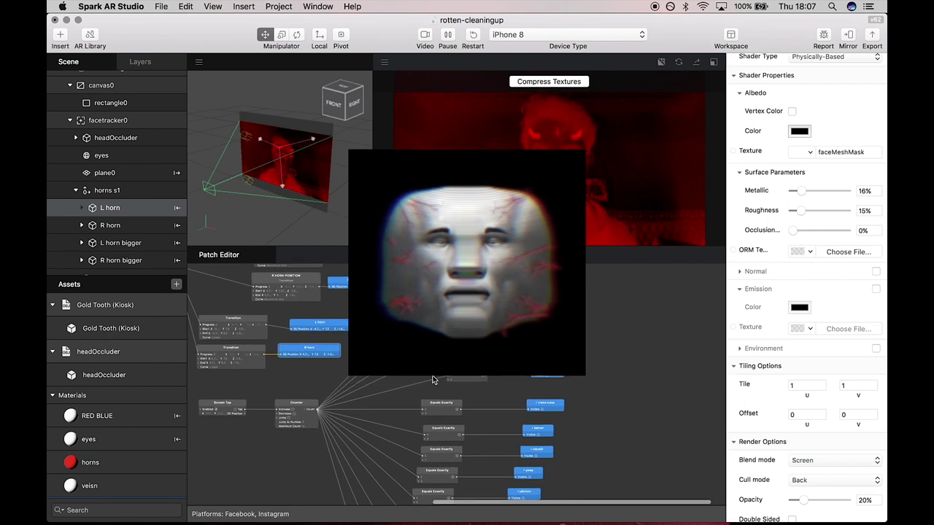
scroll(303, 416, down, 1)
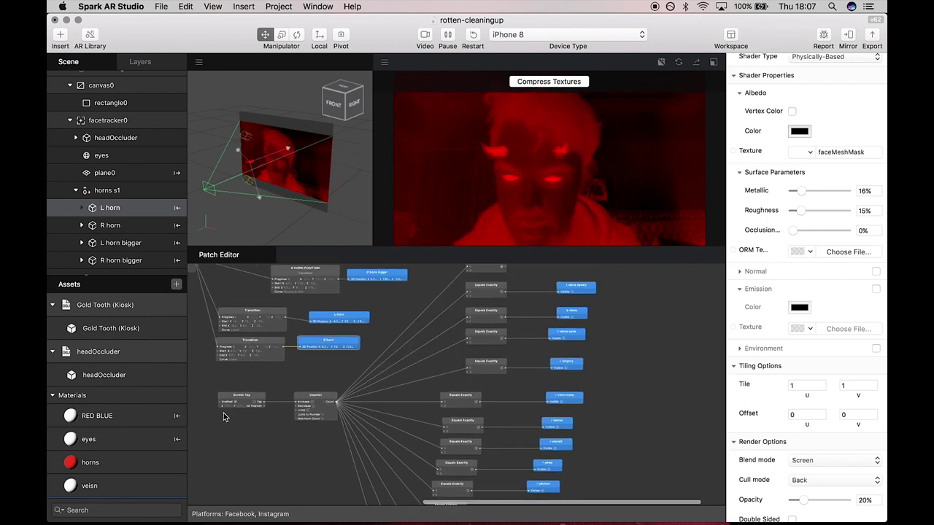
ctrl+scroll(223, 413, up, 5)
scroll(403, 373, right, 5)
scroll(403, 374, down, 1)
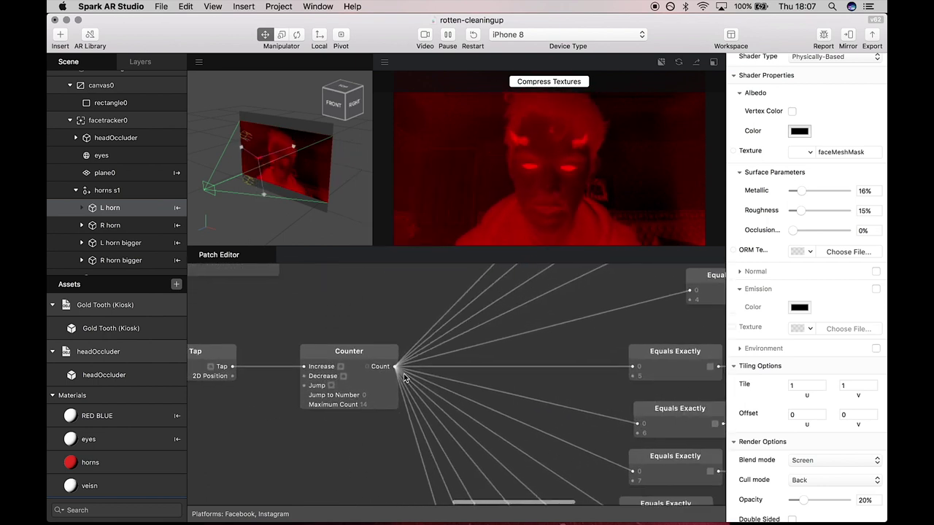
ctrl+scroll(492, 361, down, 4)
scroll(491, 360, up, 2)
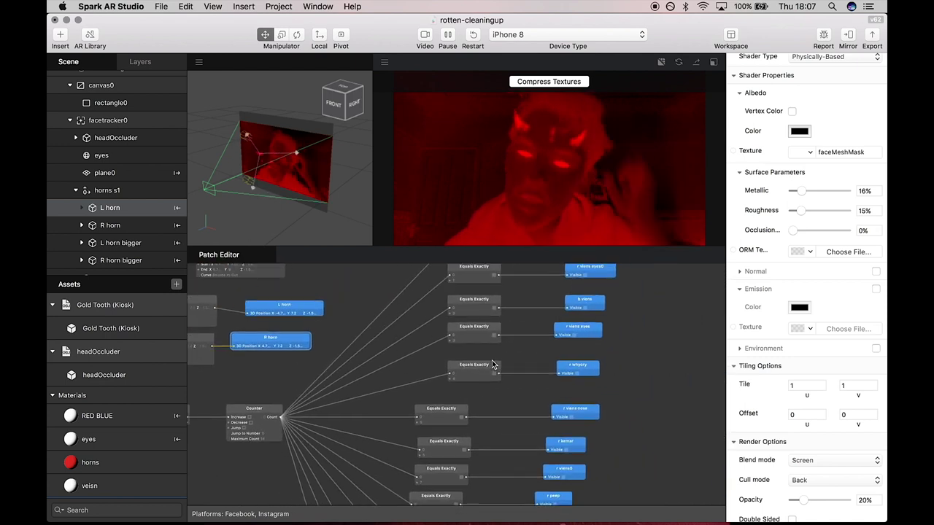
scroll(492, 365, down, 4)
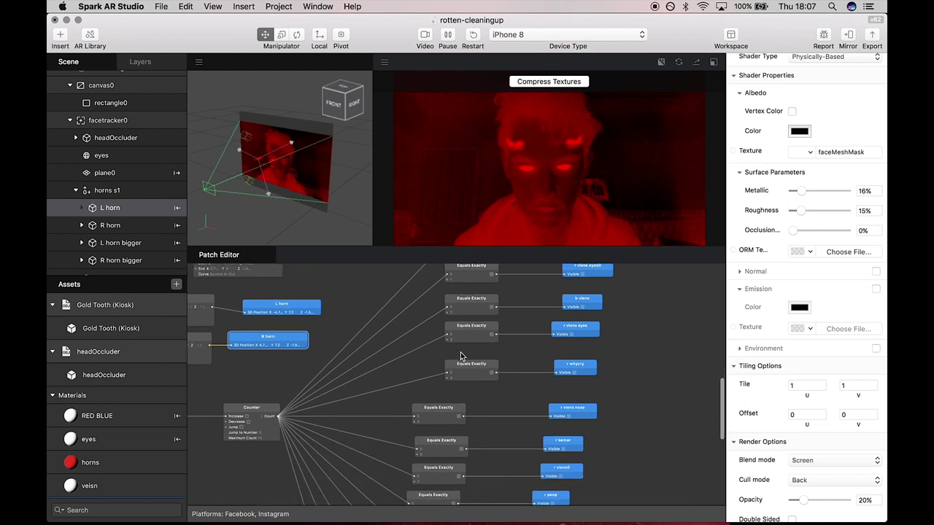
scroll(453, 377, down, 8)
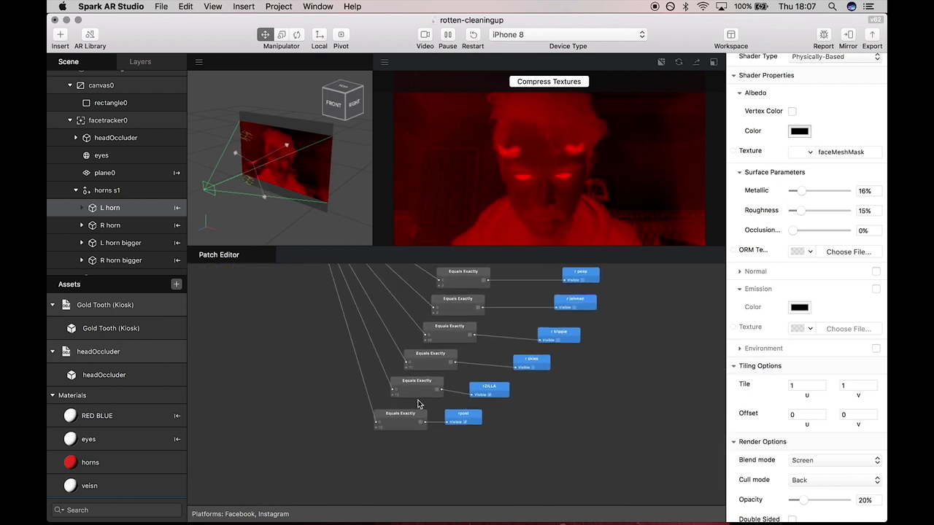
scroll(471, 341, up, 3)
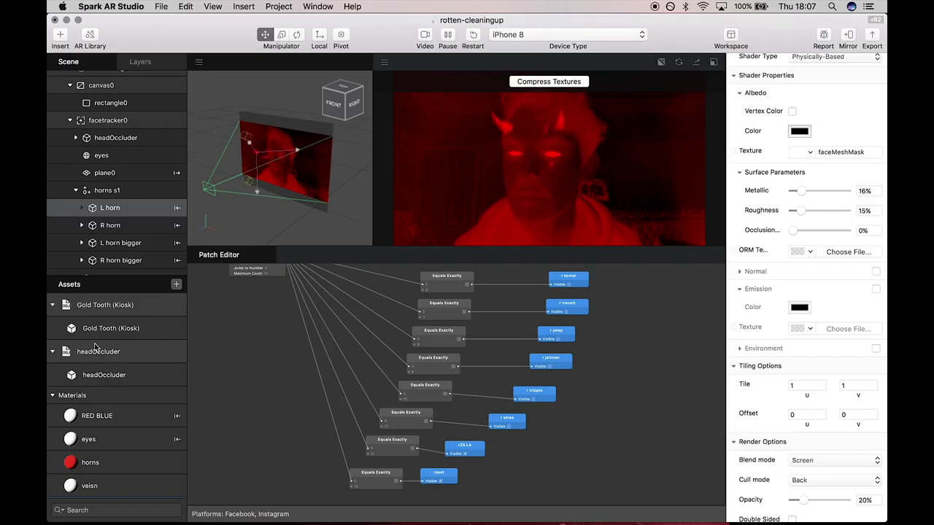
Check the eyes face mesh, then show the shine material: faceMeshMask, 16% metallic, 15% roughness, Screen
scroll(94, 347, down, 3)
scroll(92, 365, down, 1)
double_click(87, 388)
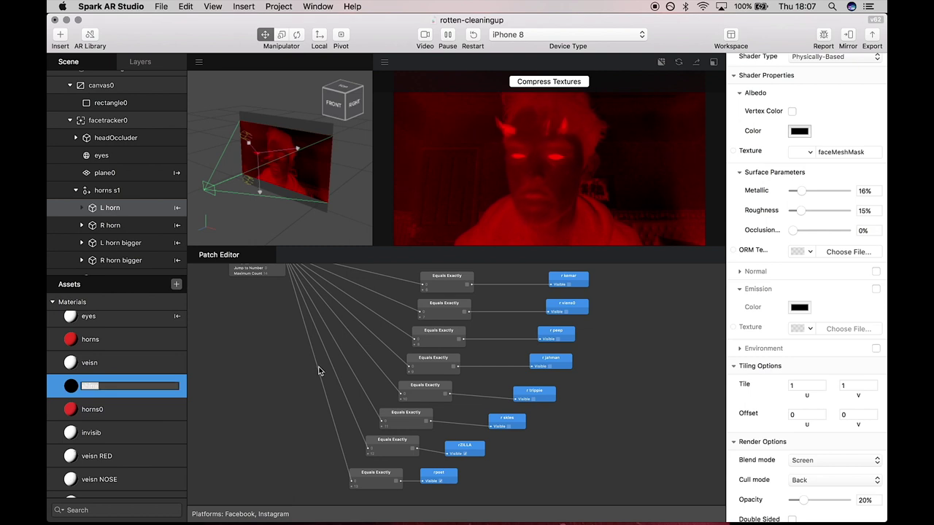
click(72, 385)
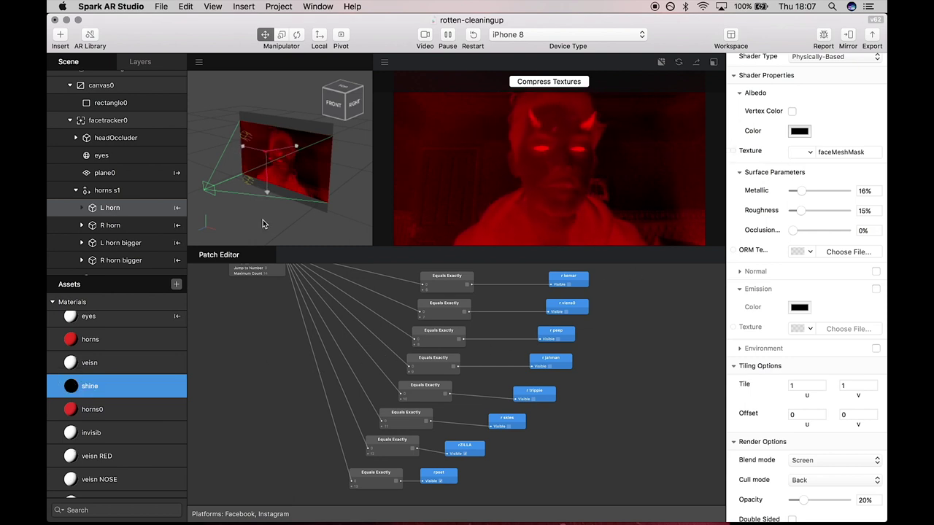
click(146, 154)
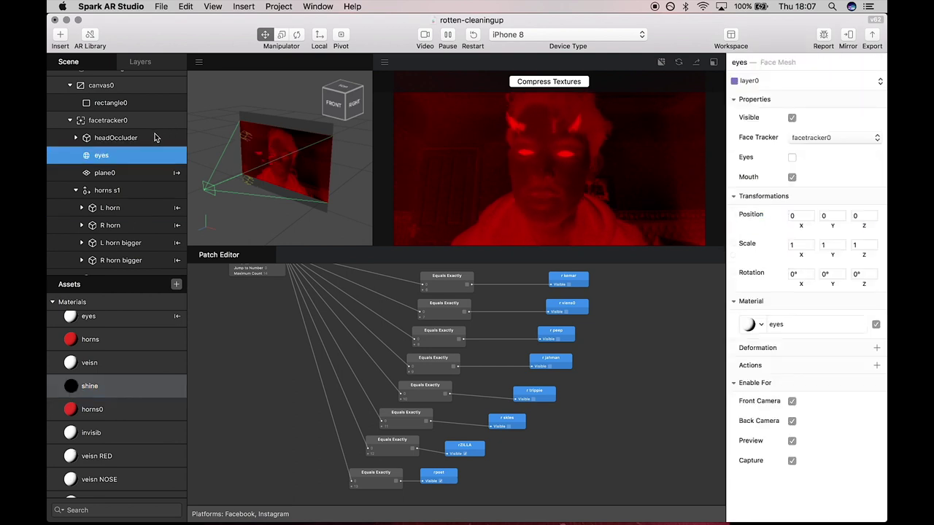
scroll(120, 156, up, 5)
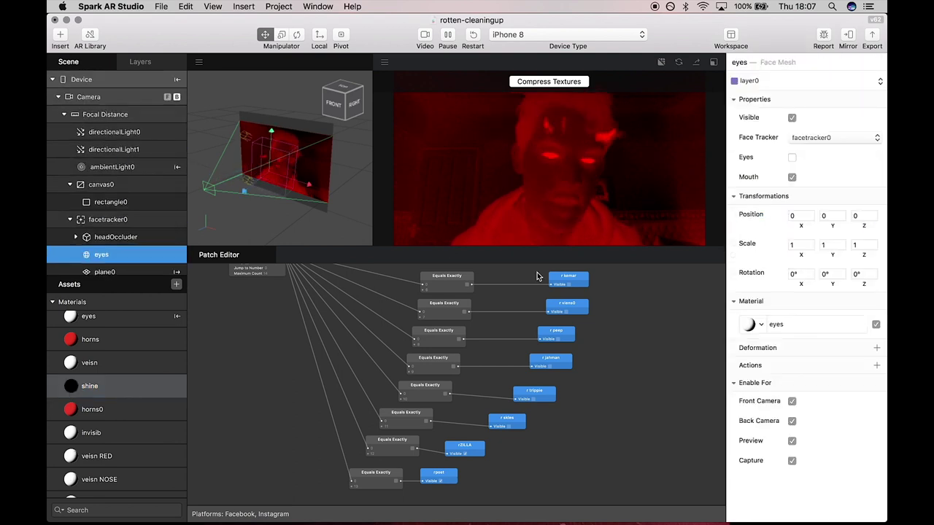
double_click(88, 392)
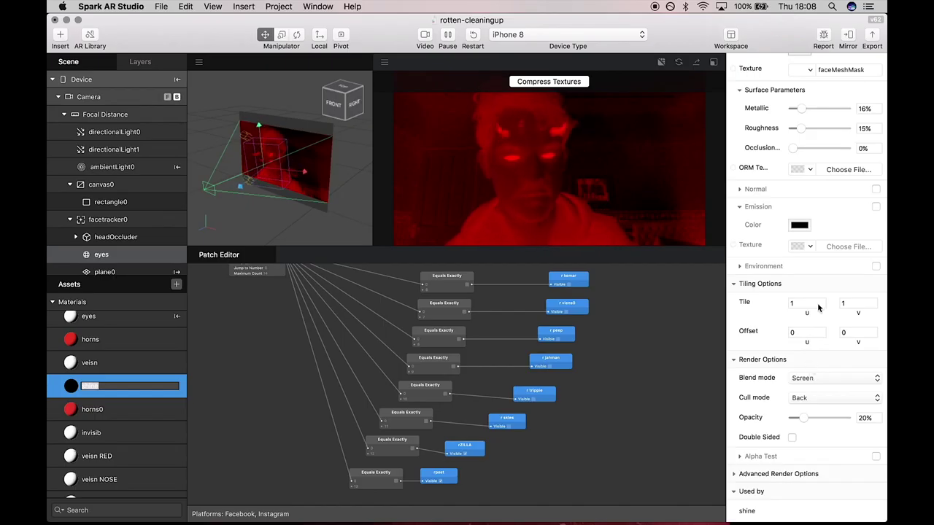
Drag the shine material's Roughness and Metallic sliders down to 9% each
scroll(818, 306, up, 5)
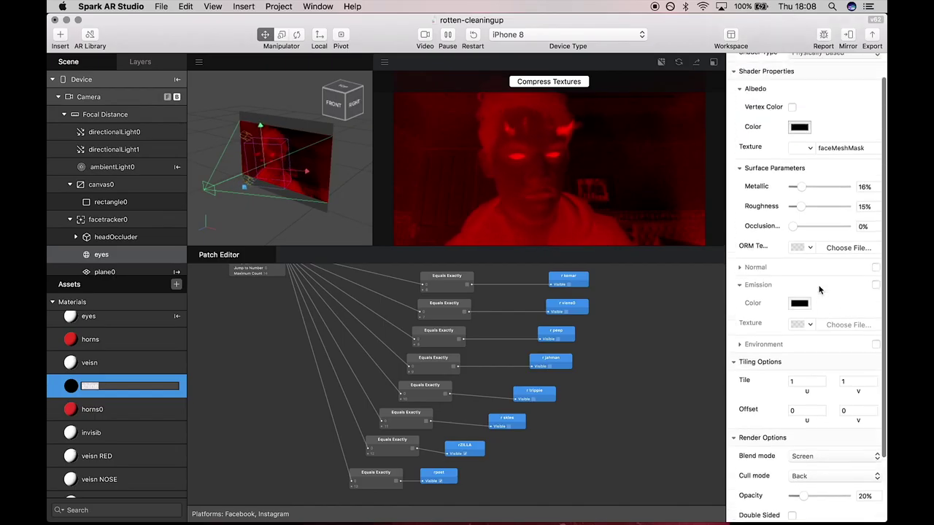
scroll(818, 290, up, 1)
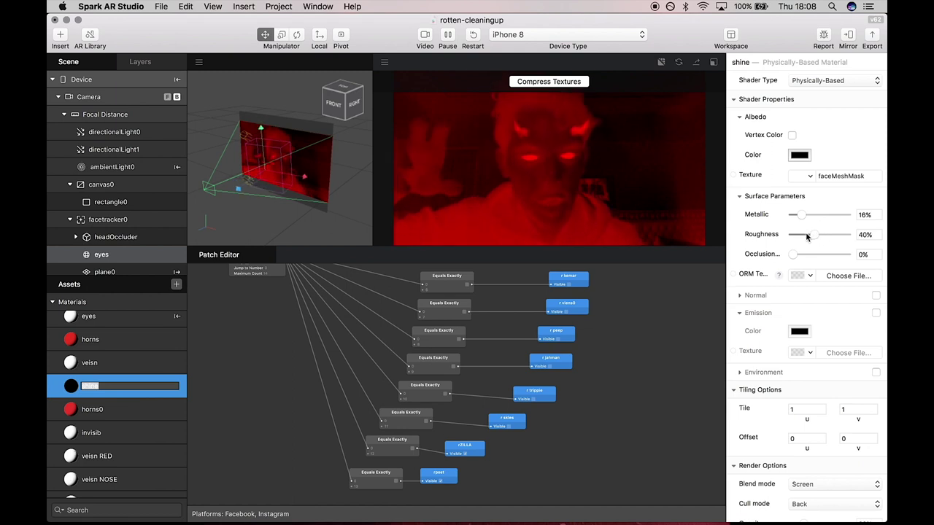
drag(804, 236, 800, 238)
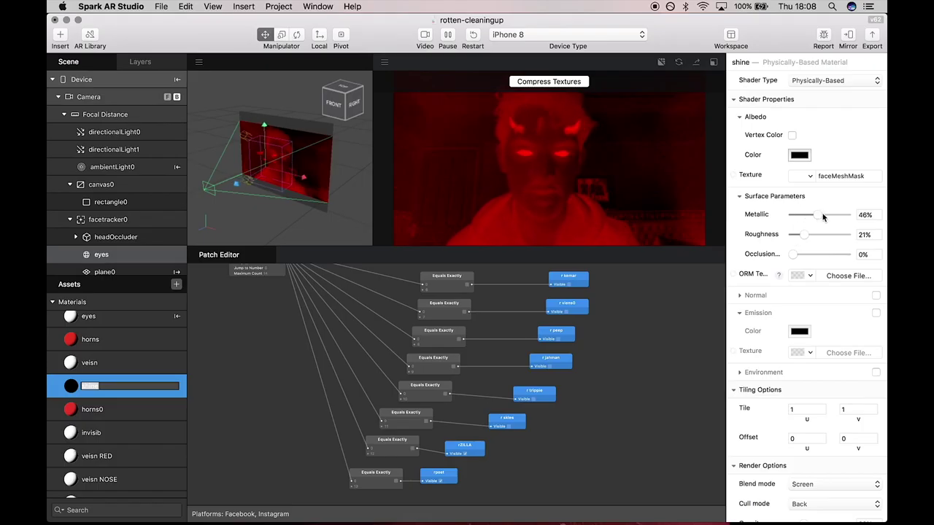
drag(828, 215, 793, 235)
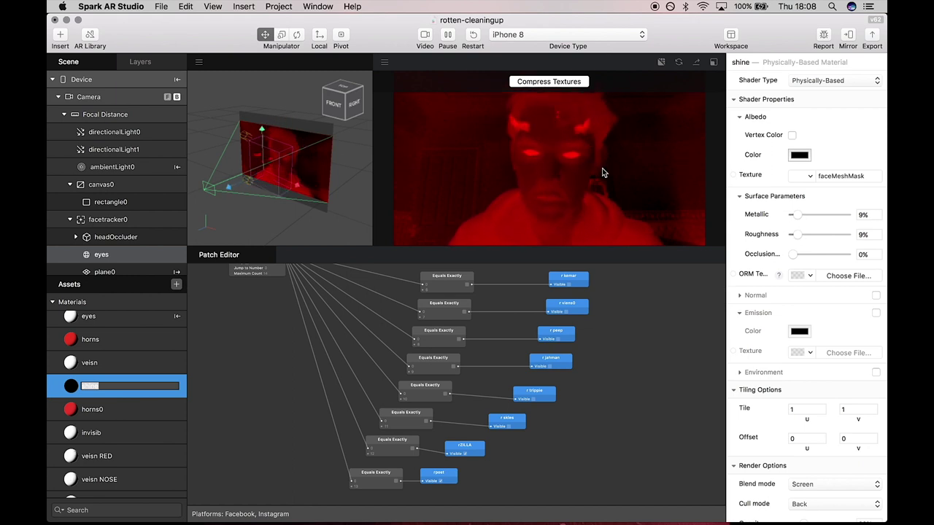